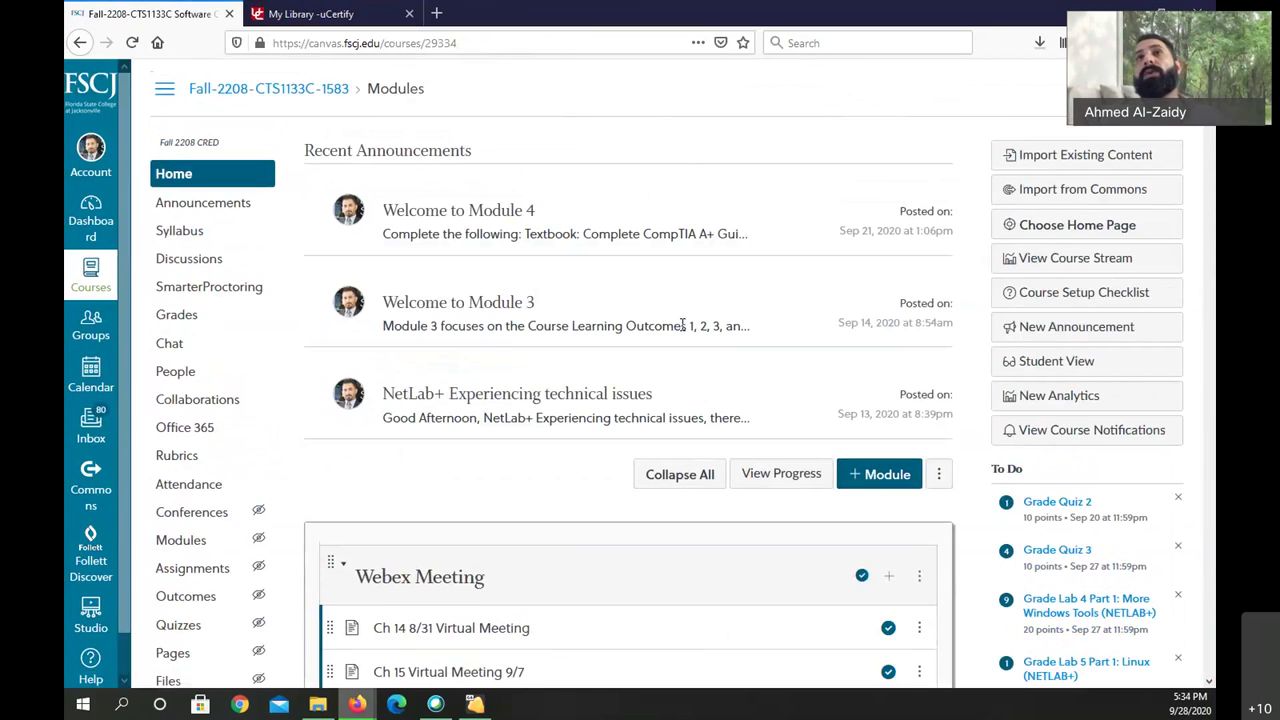
# Look through the course modules from Webex Meeting to module 6, including the Skills Test 1 and Written Exam 1 entries
pyautogui.scroll(-8, 645, 300)
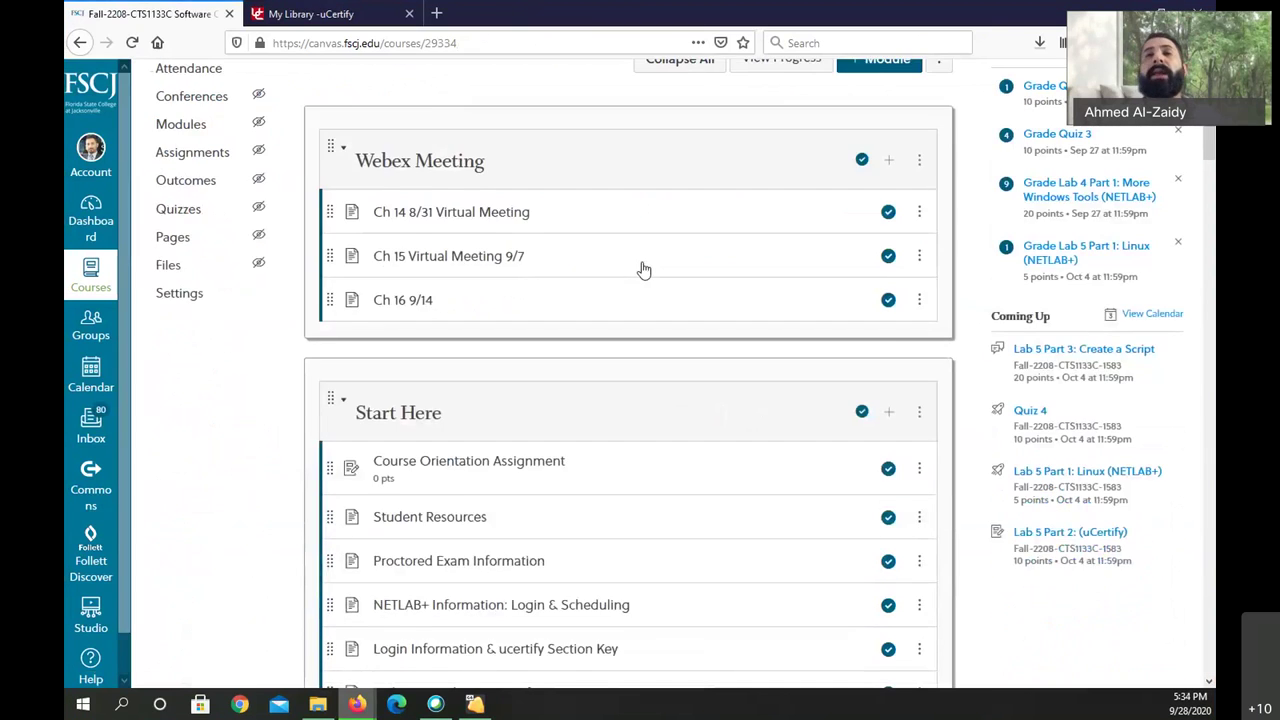
pyautogui.scroll(-9, 643, 268)
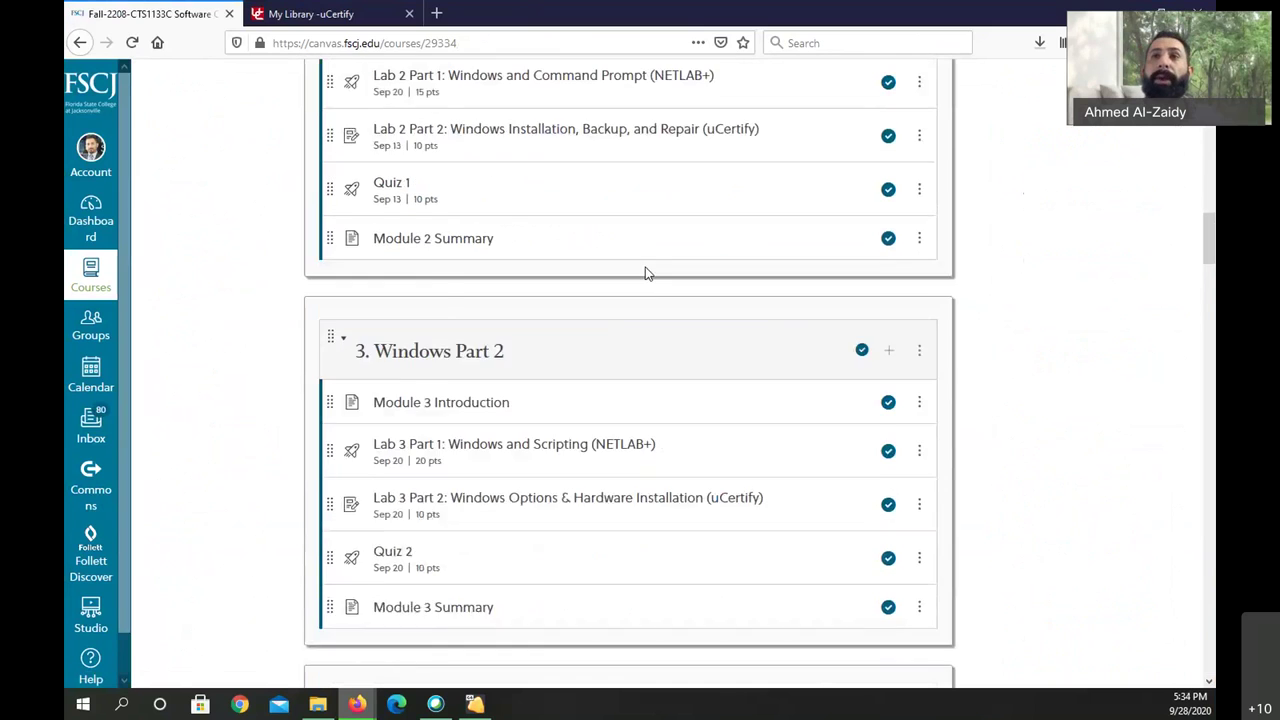
pyautogui.scroll(-12, 645, 273)
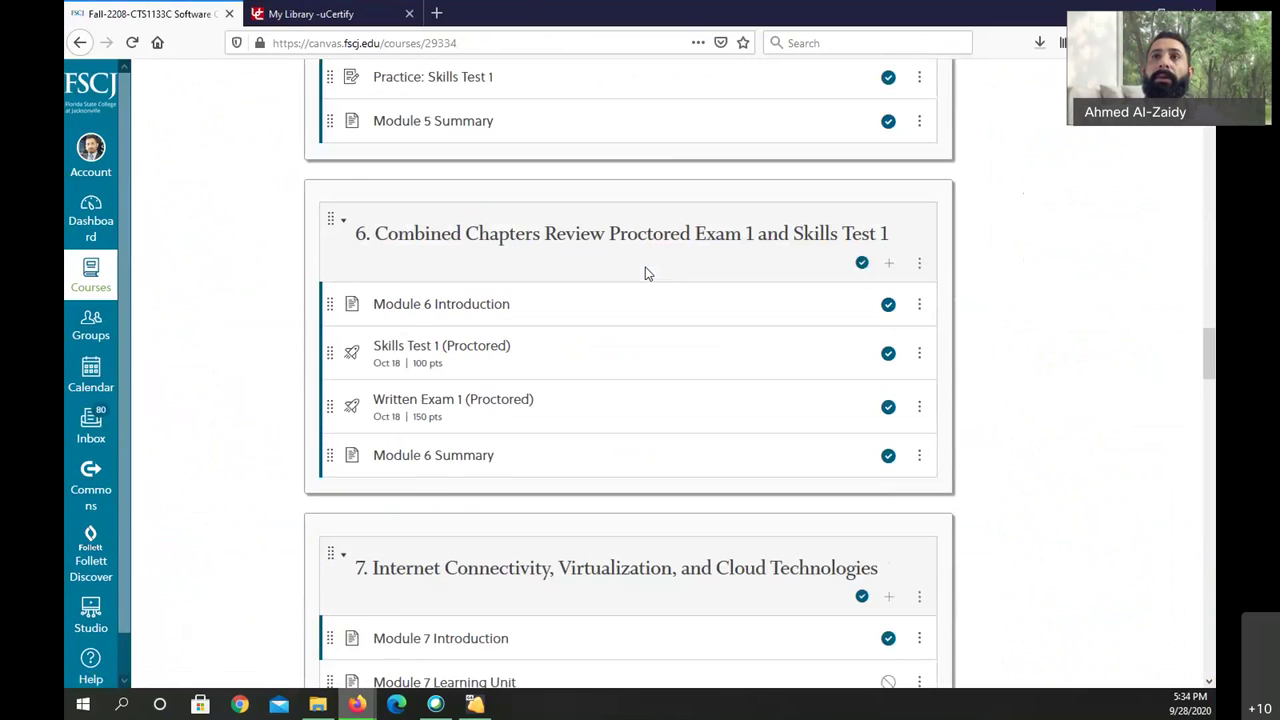
pyautogui.scroll(-1, 645, 270)
pyautogui.scroll(2, 645, 267)
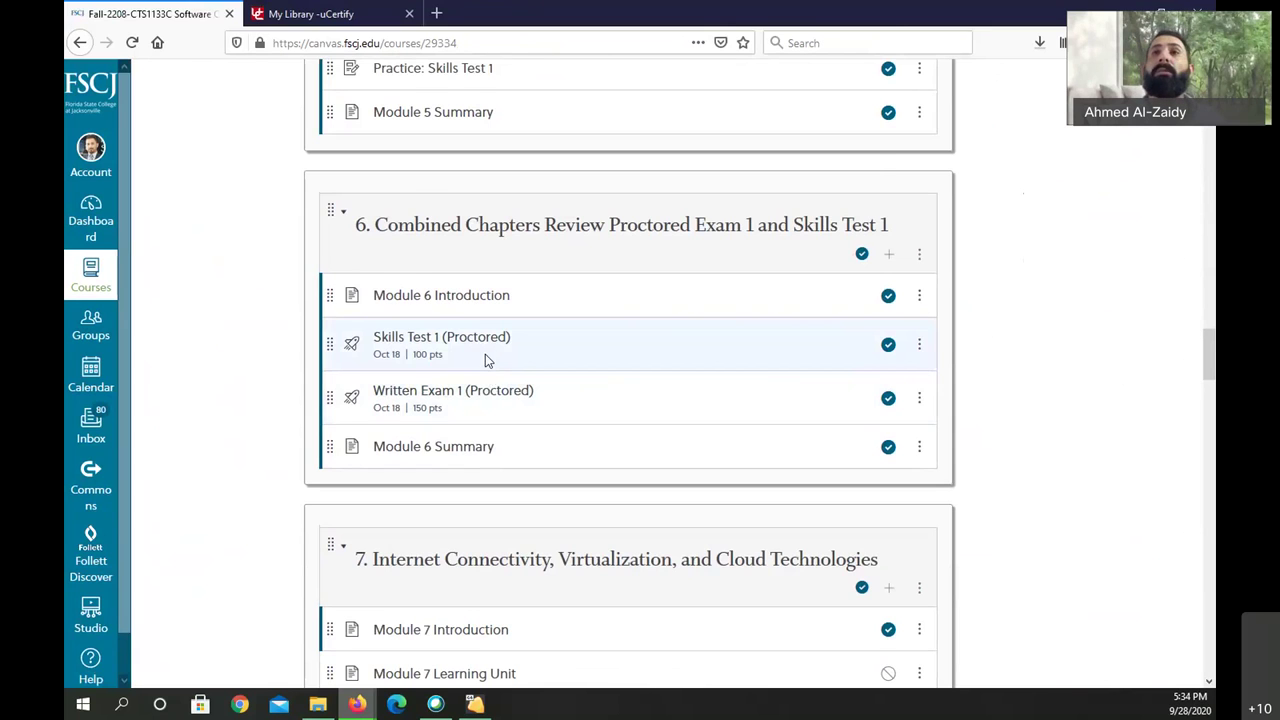
pyautogui.scroll(10, 487, 357)
pyautogui.scroll(3, 487, 360)
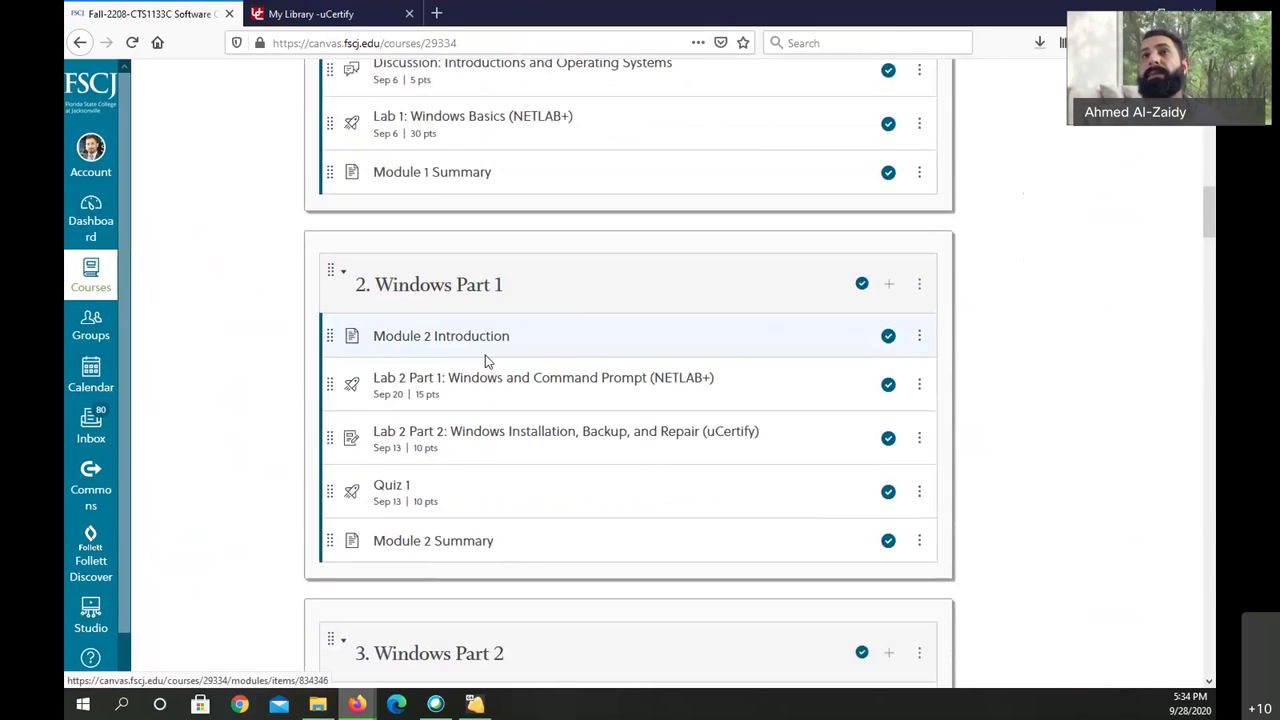
pyautogui.scroll(6, 487, 360)
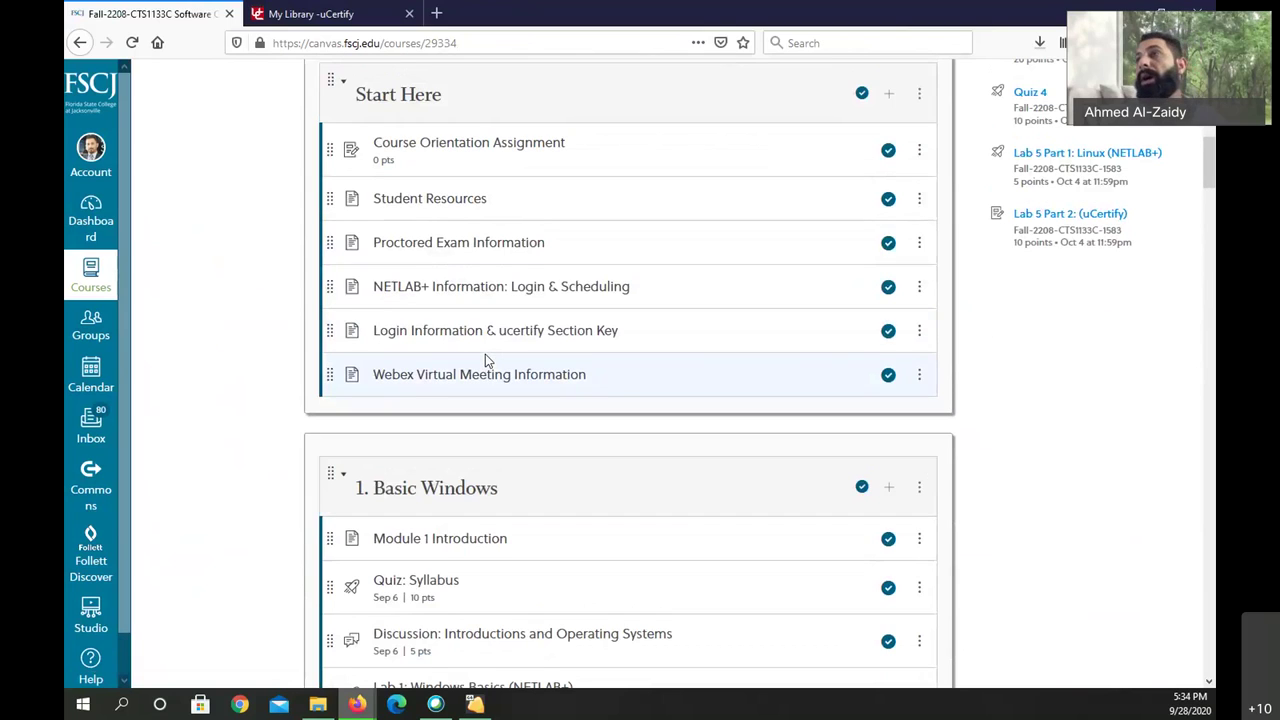
pyautogui.scroll(5, 487, 360)
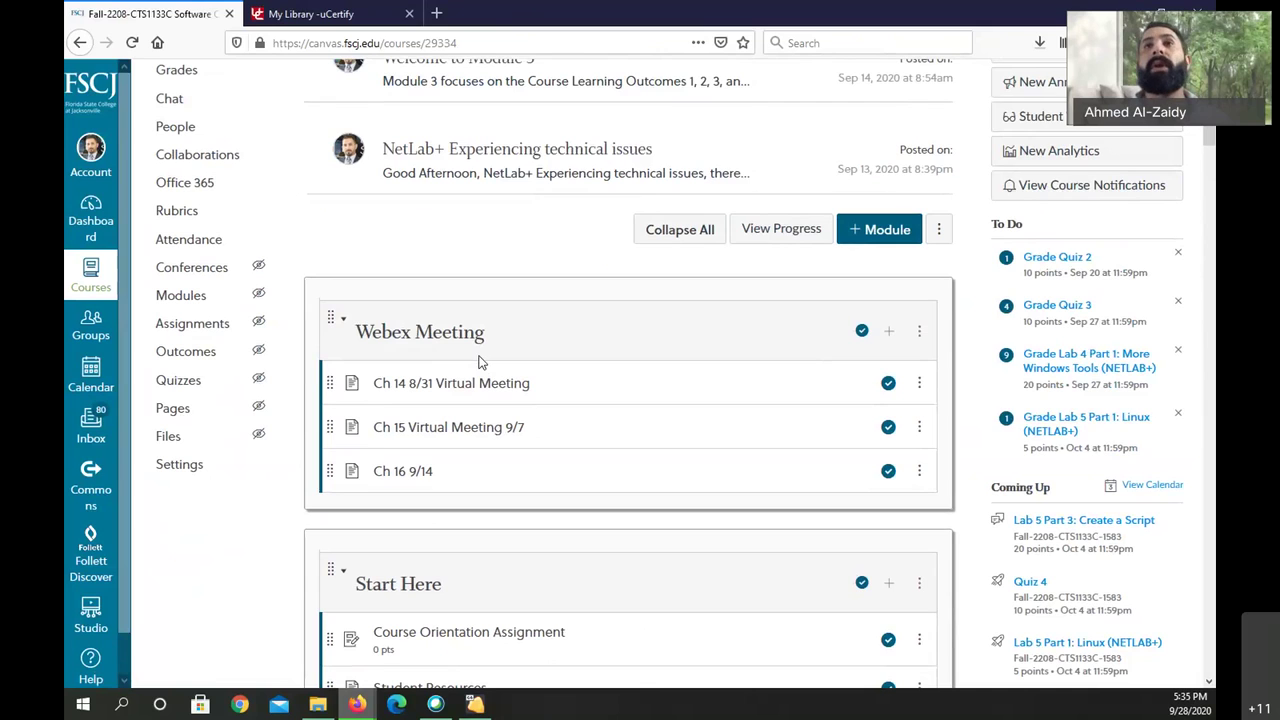
pyautogui.scroll(3, 300, 260)
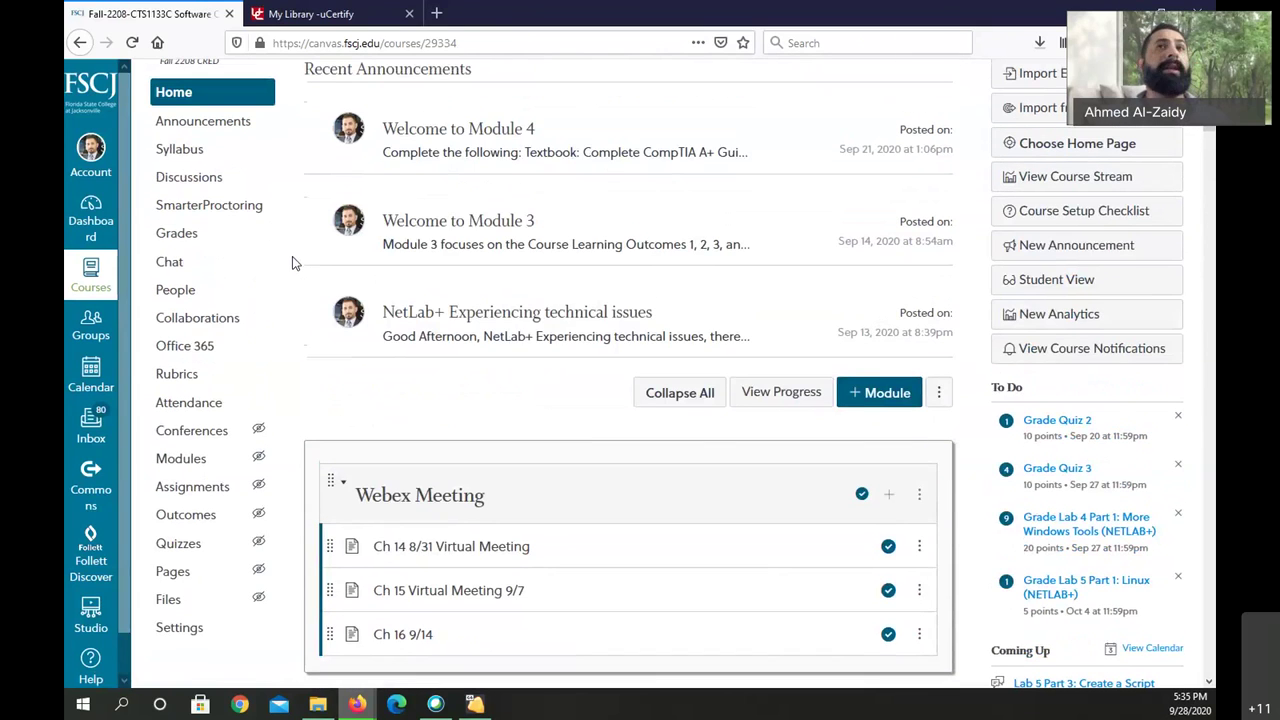
# Open the course's SmarterProctoring dashboard and examine the entries for Written Exam 1 and Skills Test 1
pyautogui.click(250, 222)
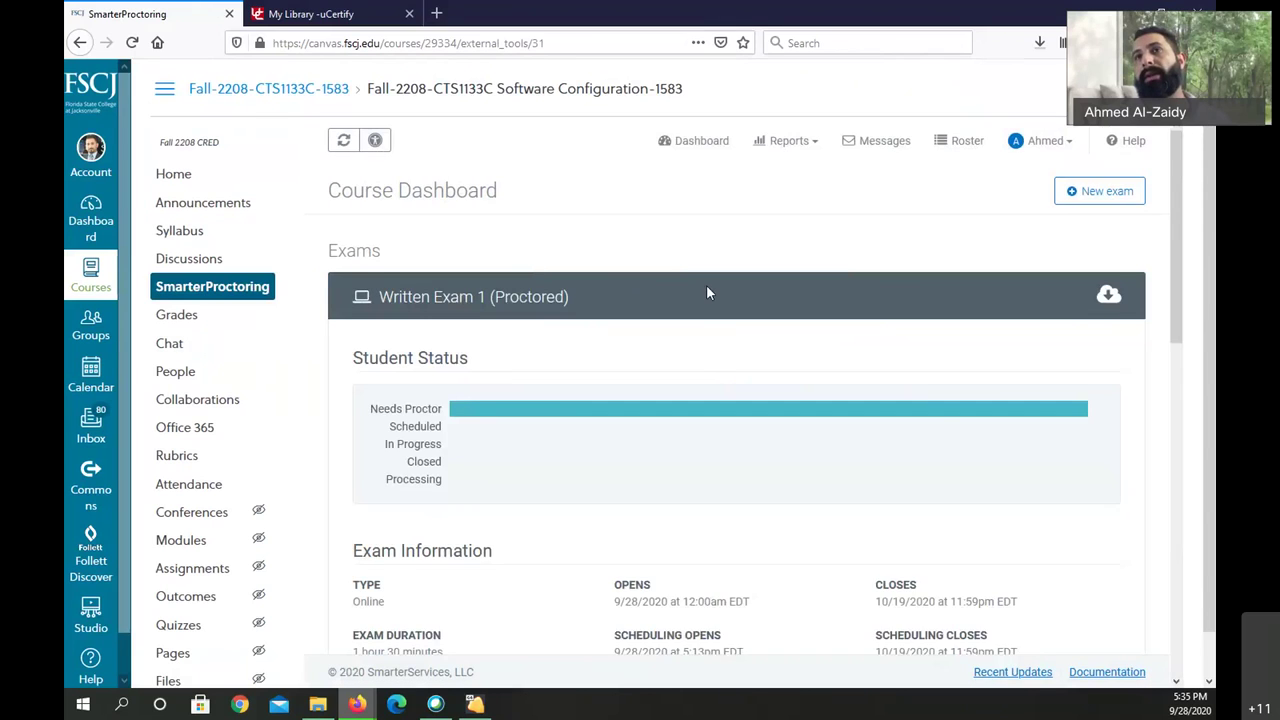
pyautogui.scroll(-3, 706, 284)
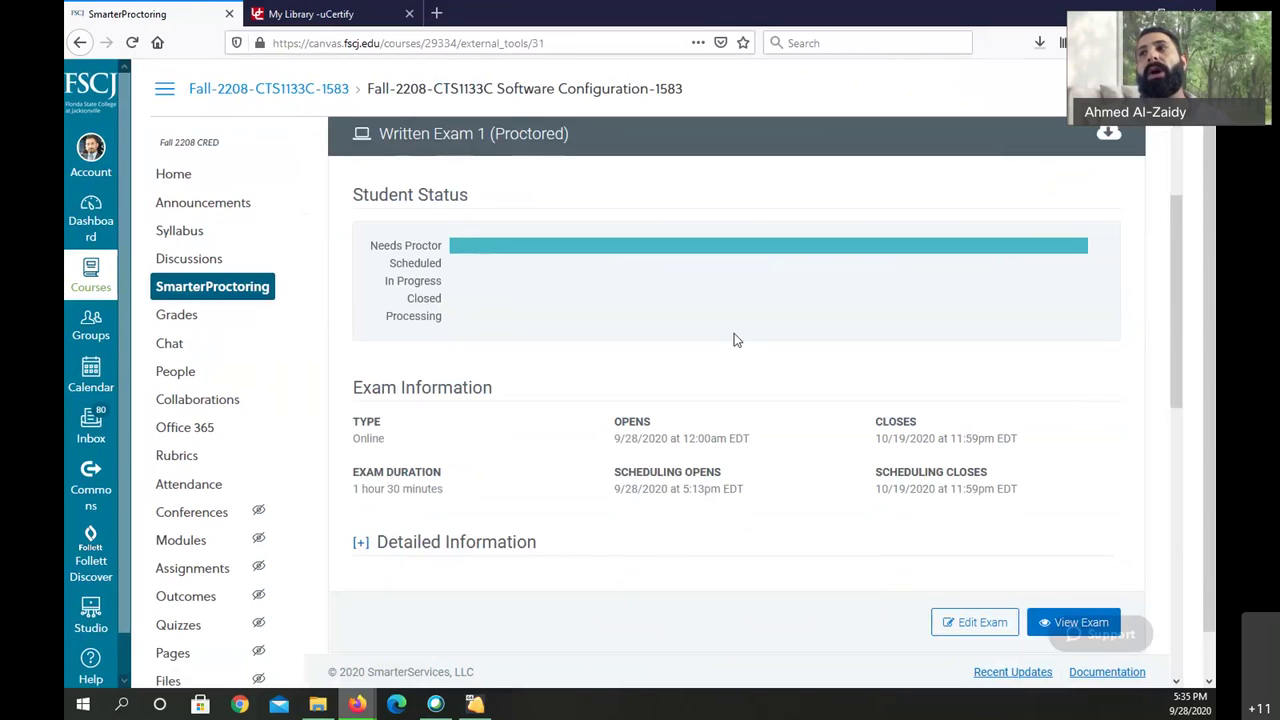
pyautogui.scroll(-6, 734, 337)
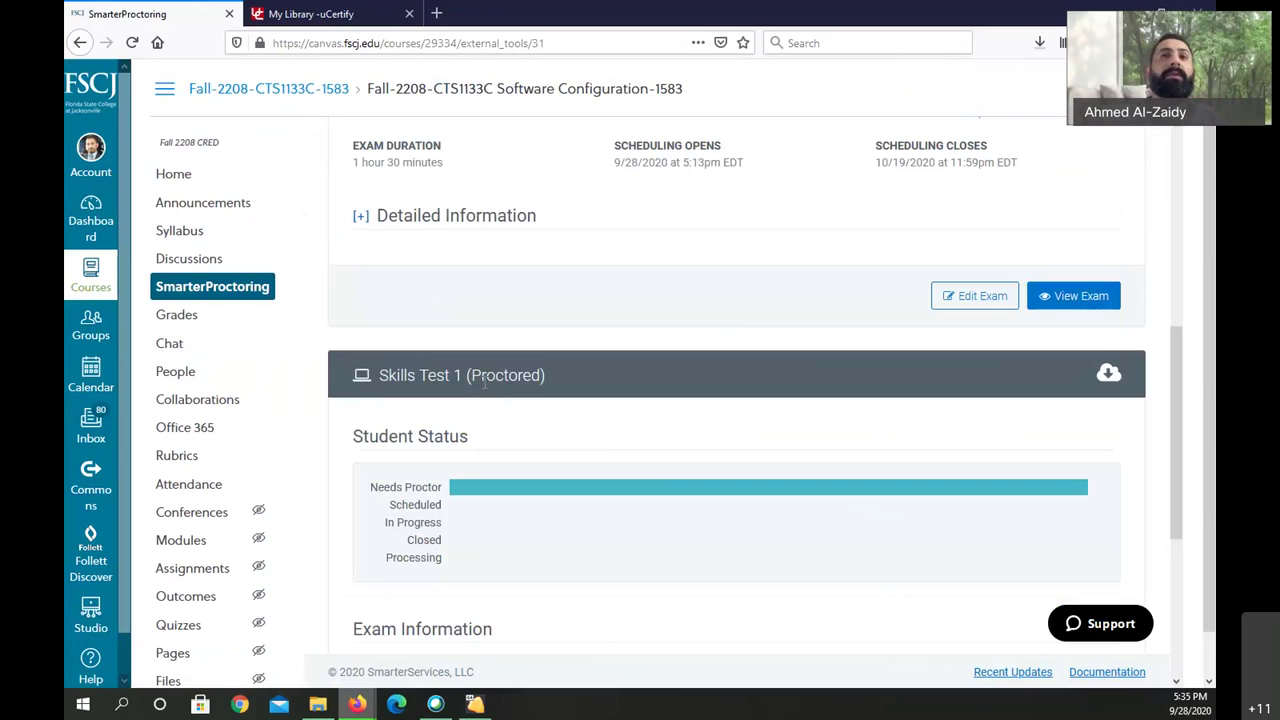
# Mark the first listed student present in the Sep 28 roll call and return to the course home page
pyautogui.click(184, 488)
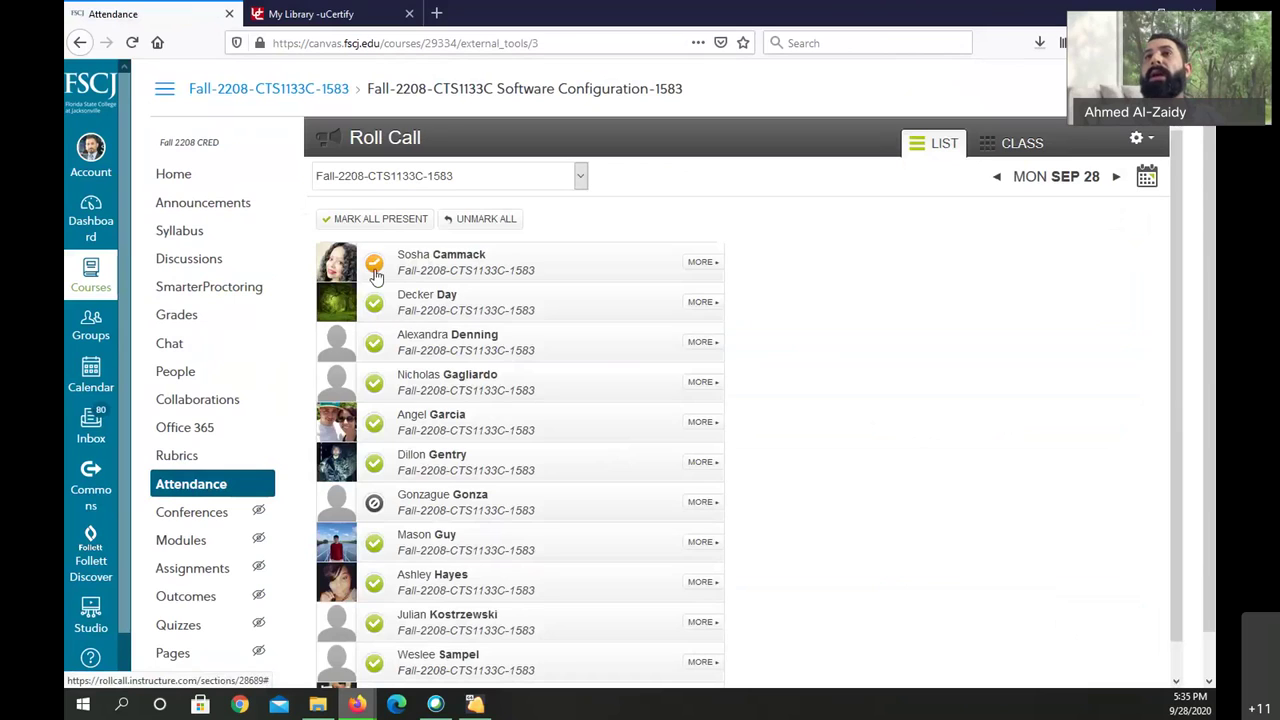
pyautogui.click(374, 262)
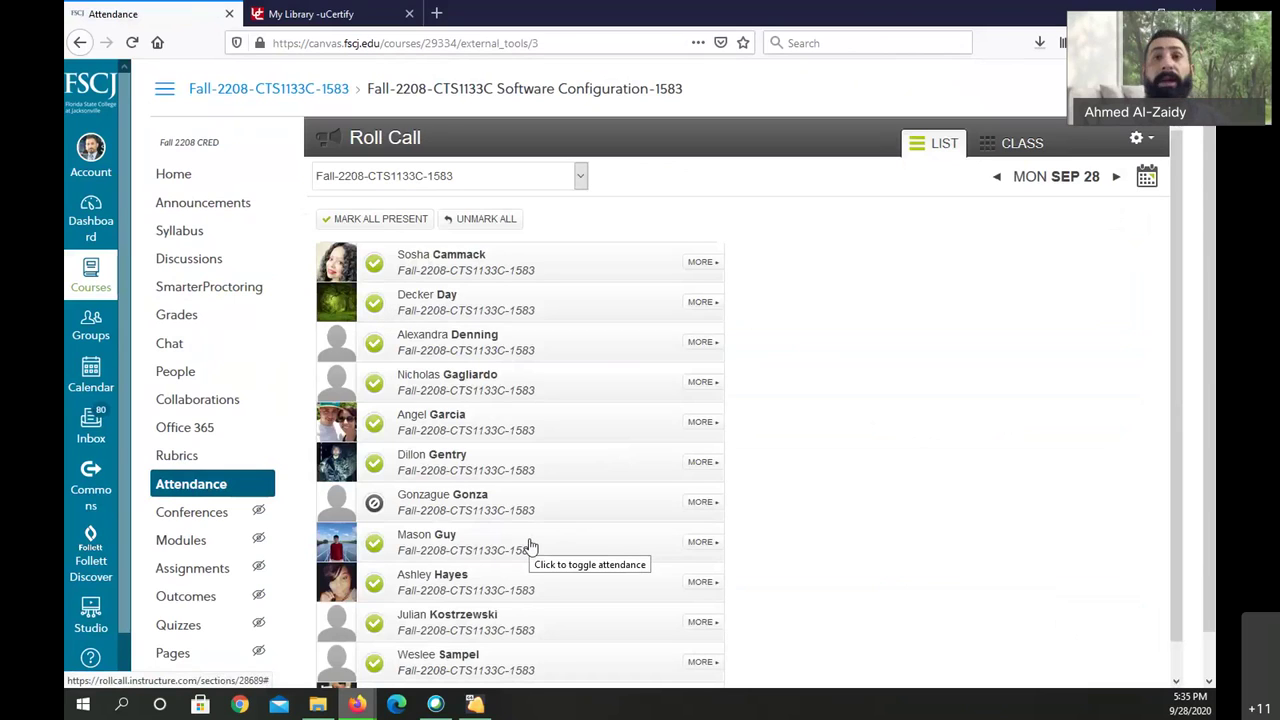
pyautogui.click(176, 186)
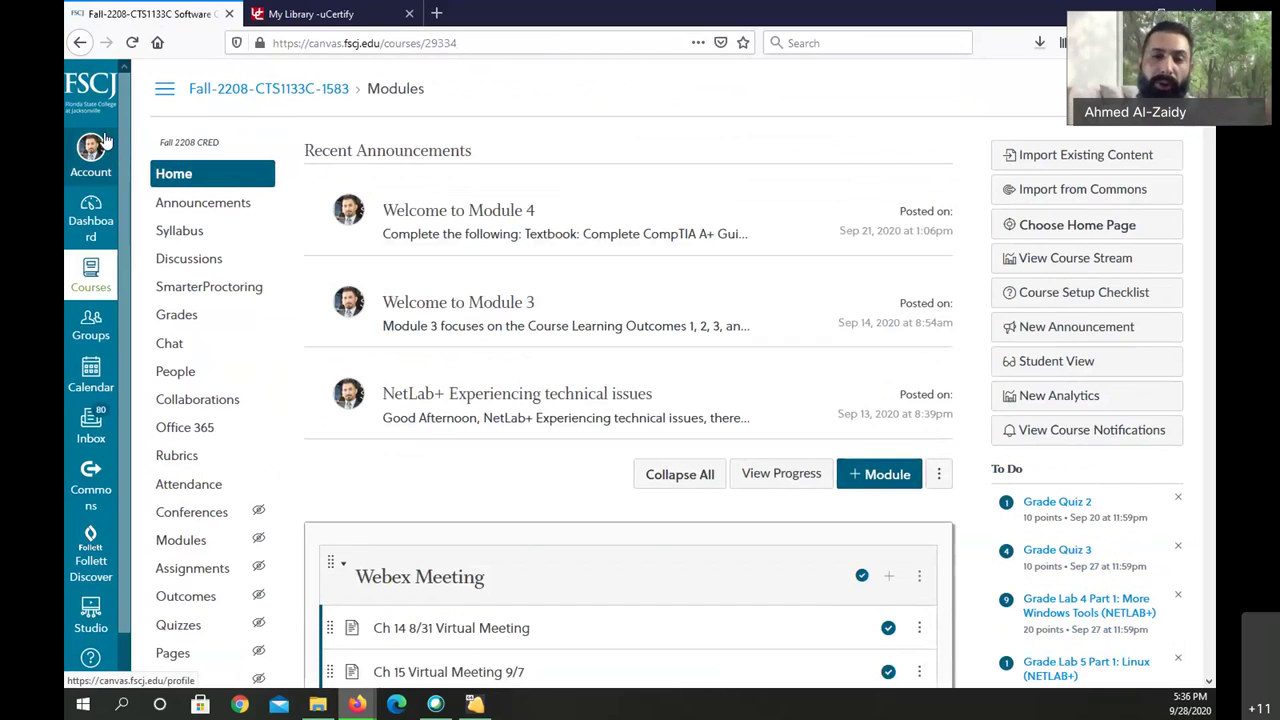
# Open Written Exam 1 (Proctored) for editing in SmarterProctoring and review its exam details and date settings
pyautogui.click(230, 295)
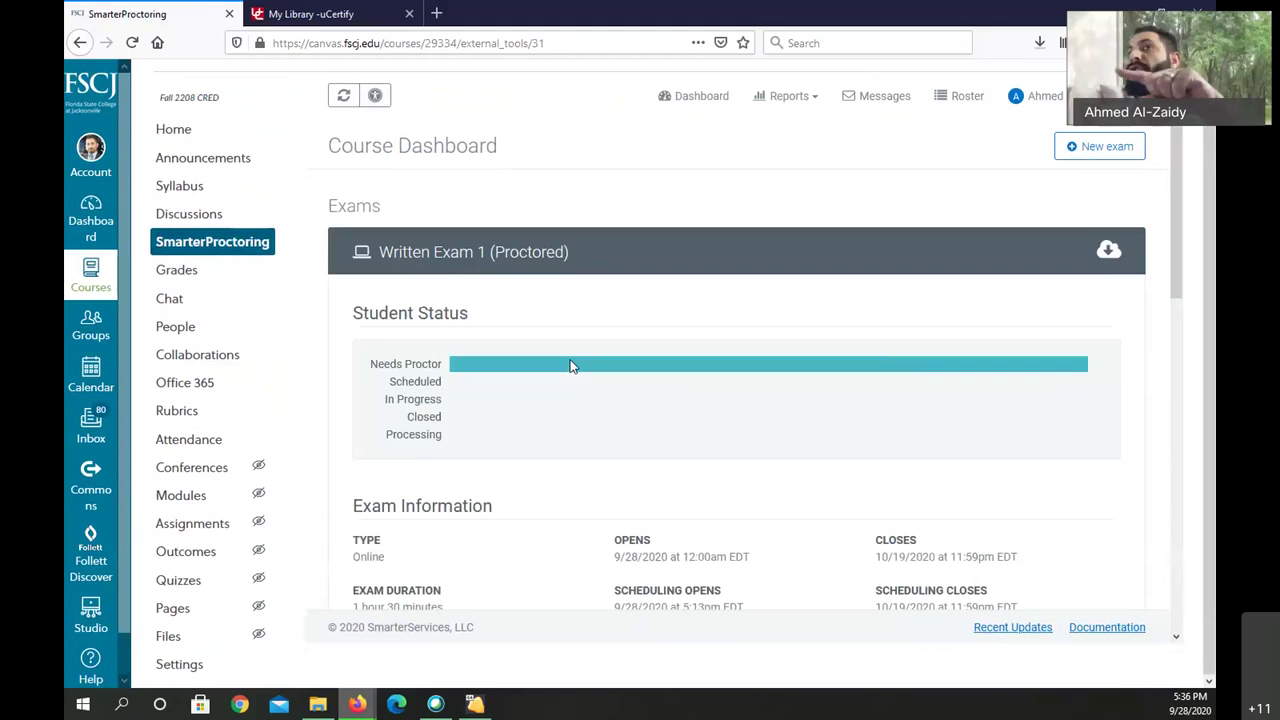
pyautogui.scroll(-3, 750, 410)
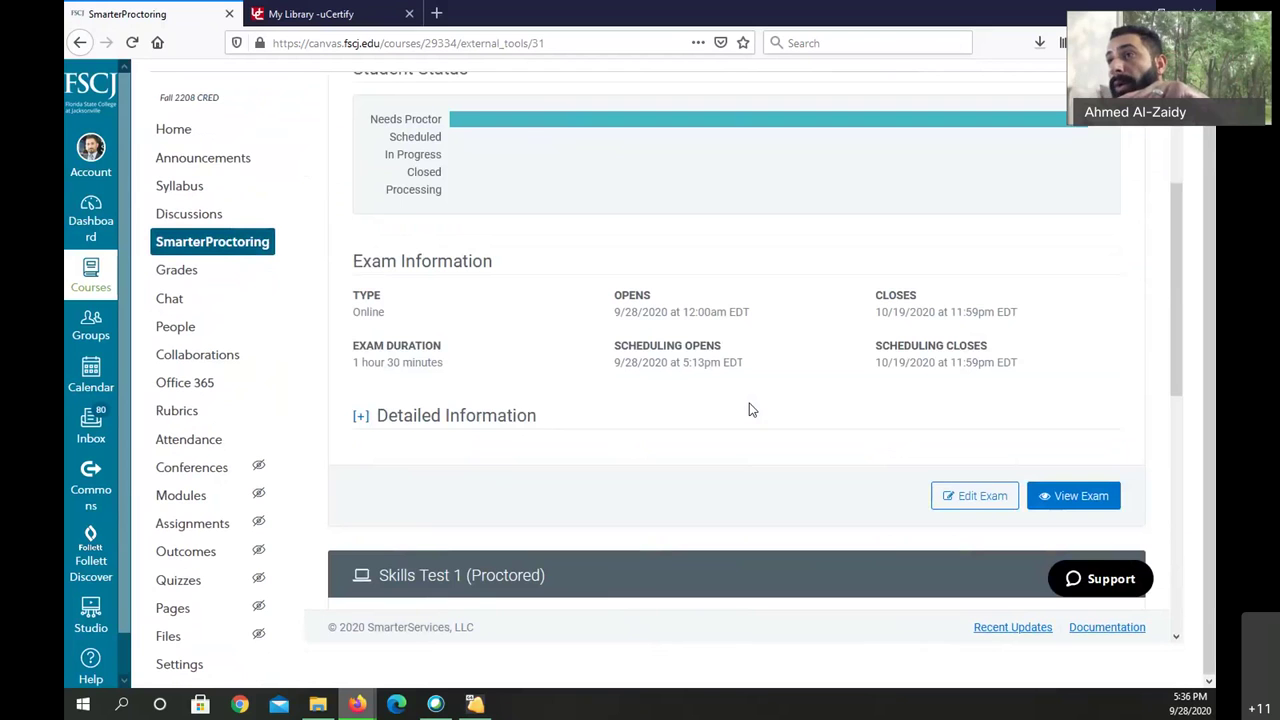
pyautogui.click(950, 497)
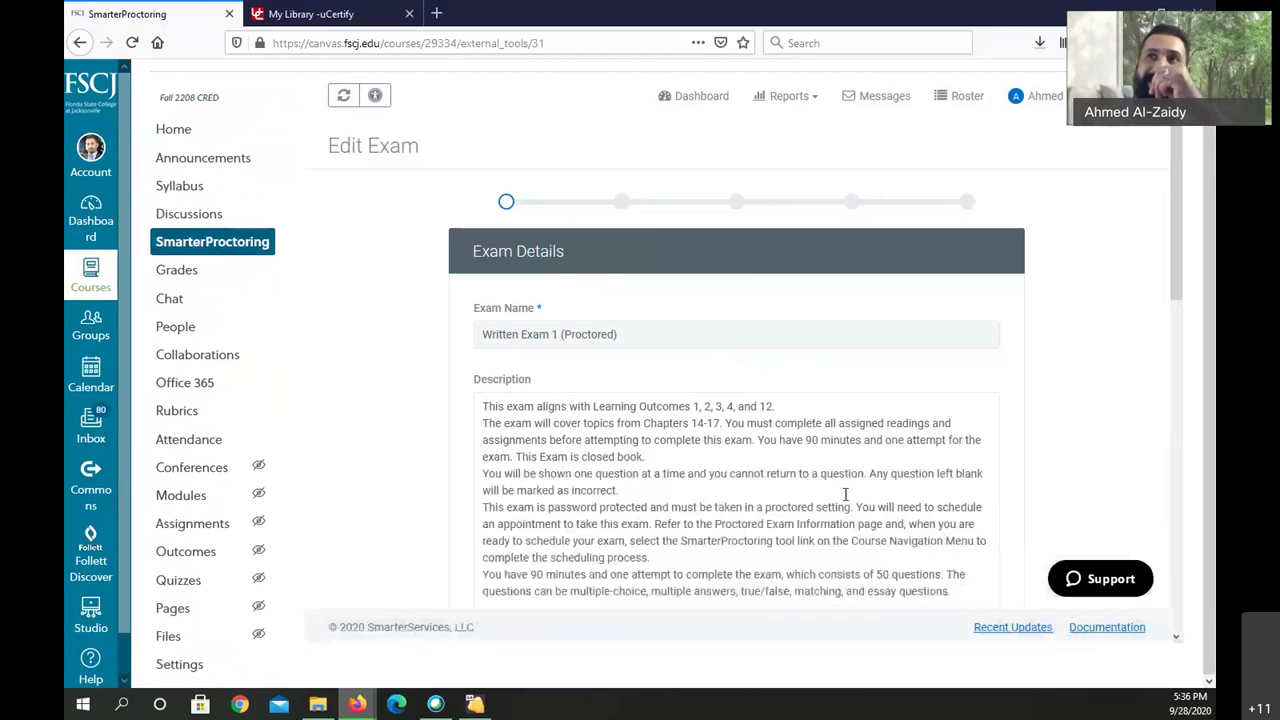
pyautogui.scroll(-5, 776, 436)
pyautogui.scroll(-3, 894, 520)
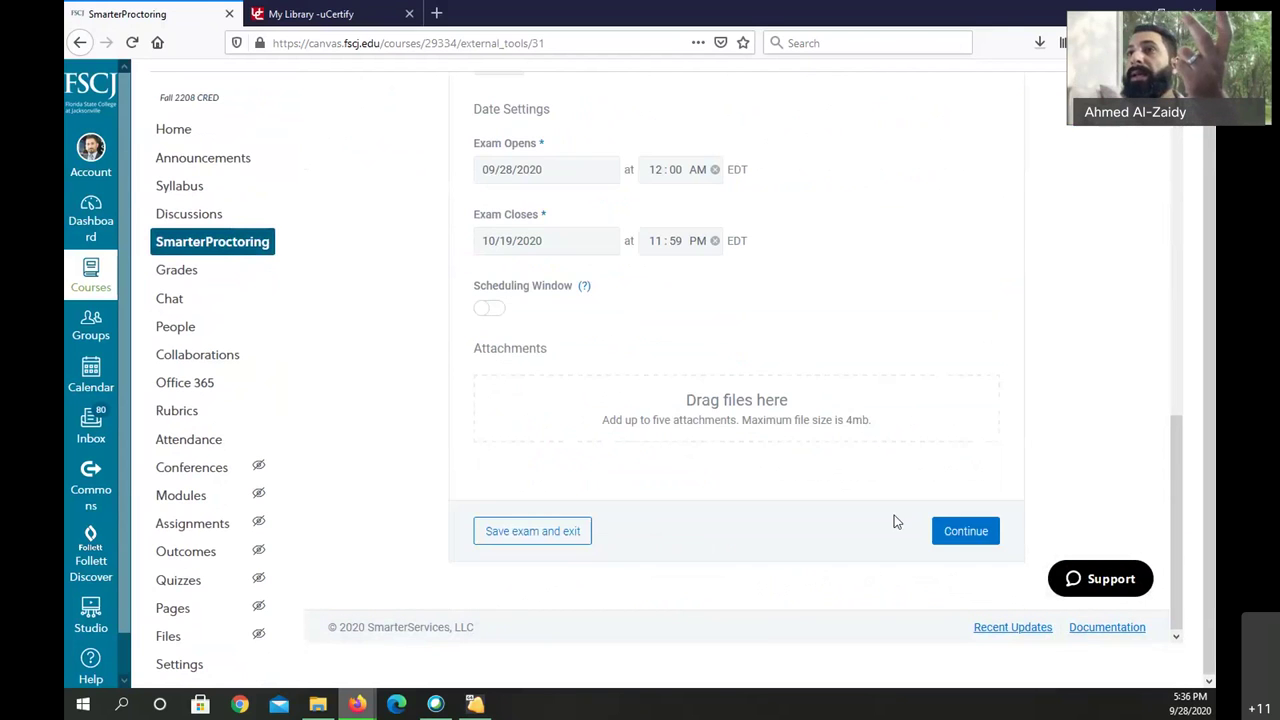
# Advance the exam editor through the permitted items and notes pages to the proctoring settings
pyautogui.click(951, 537)
pyautogui.scroll(3, 749, 380)
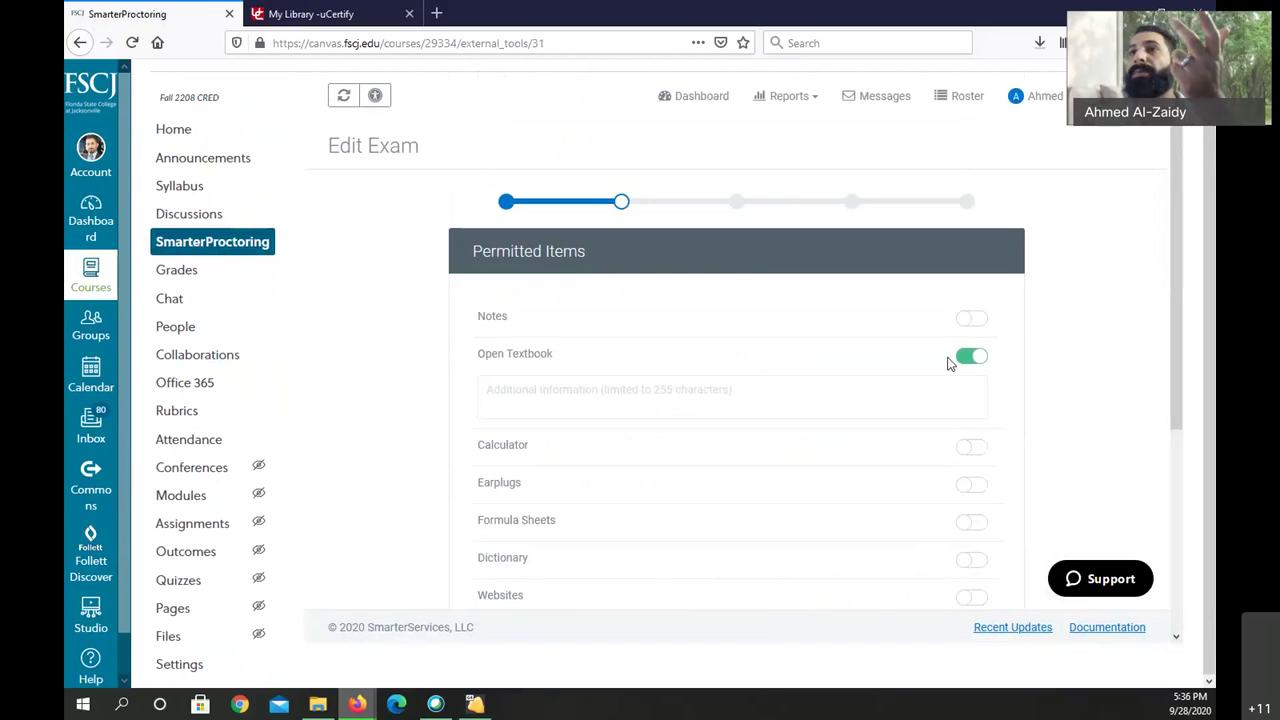
pyautogui.scroll(-3, 960, 400)
pyautogui.click(960, 532)
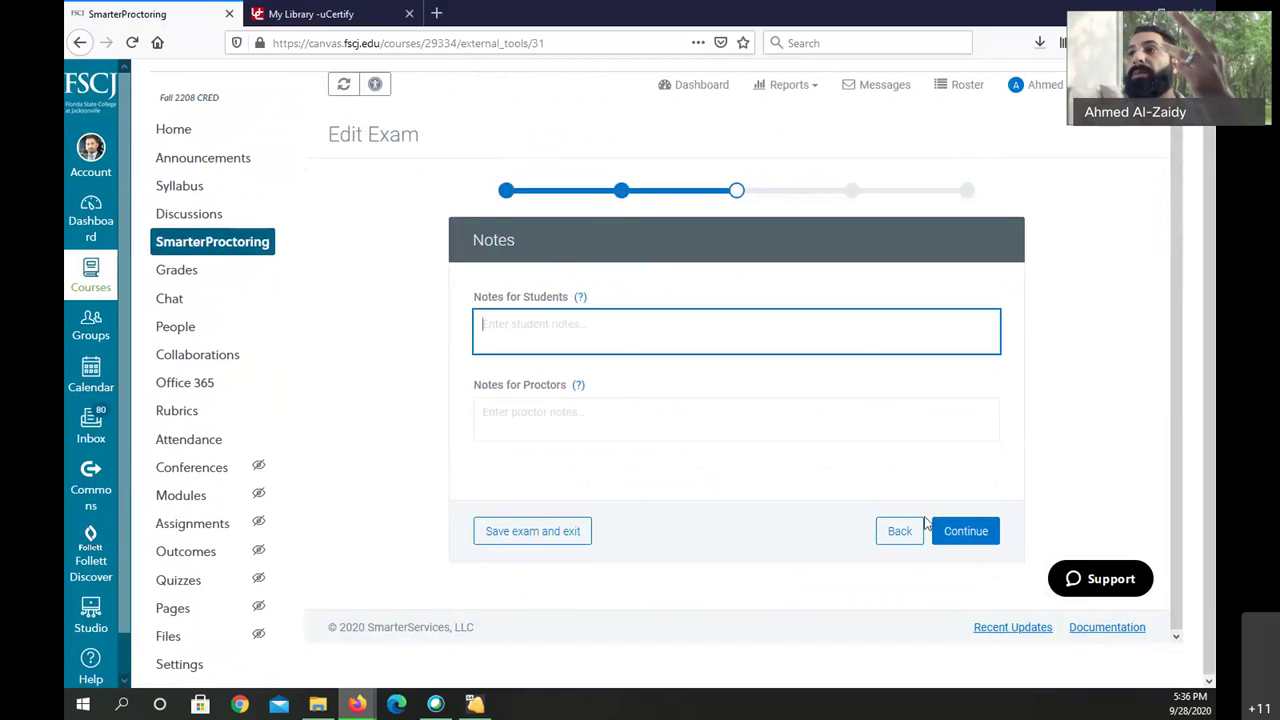
pyautogui.click(966, 531)
# Review the exam's recording, lock down and verification options, and finish the exam edit
pyautogui.scroll(-5, 823, 337)
pyautogui.scroll(3, 793, 370)
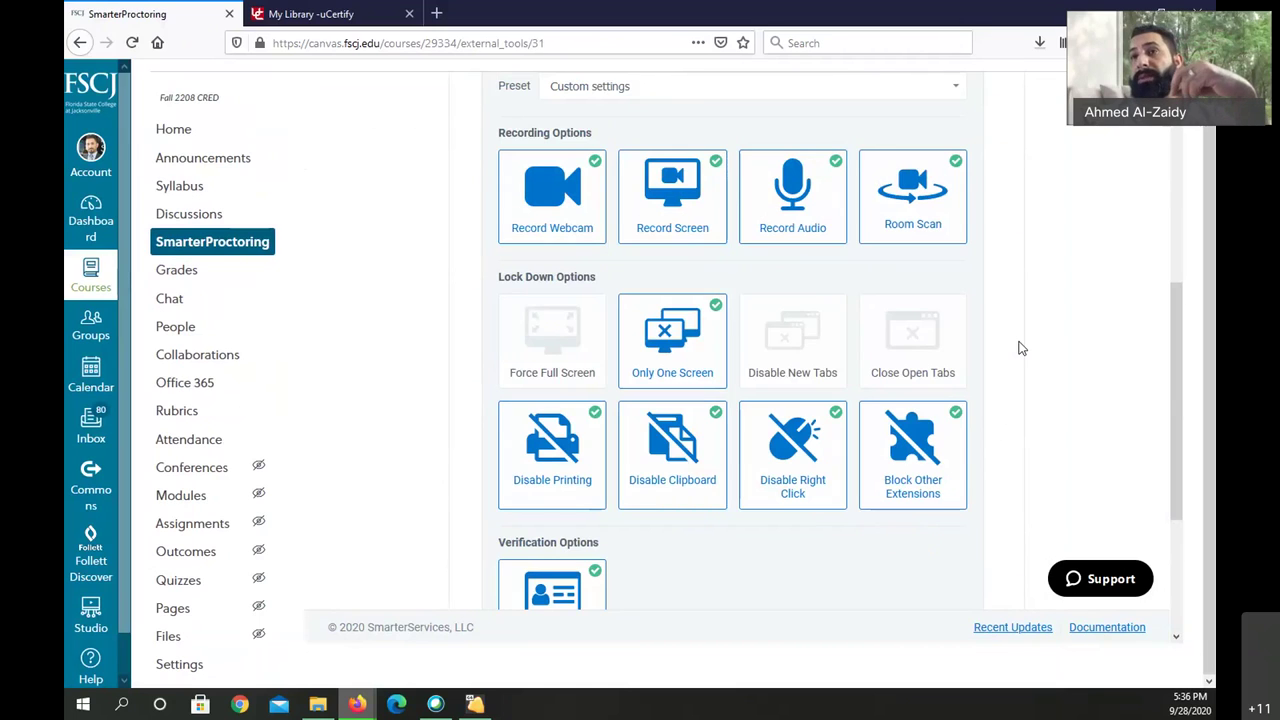
pyautogui.scroll(-3, 1020, 348)
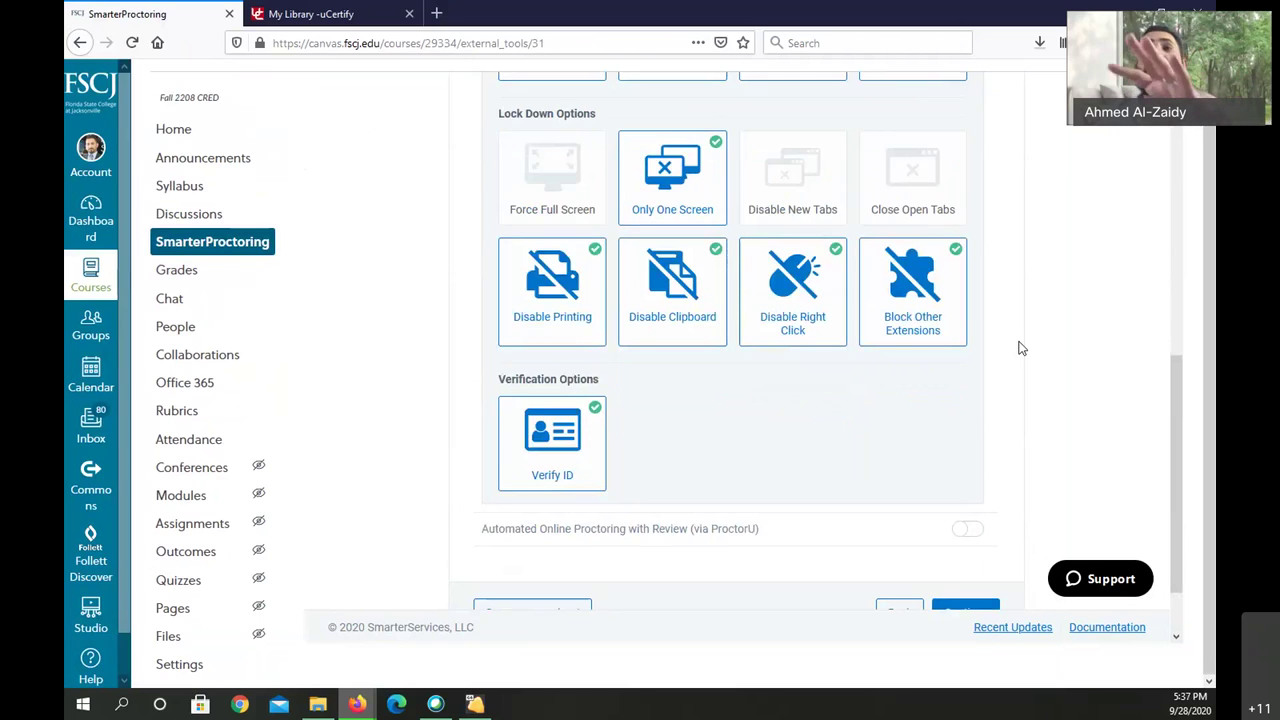
pyautogui.scroll(-2, 1021, 348)
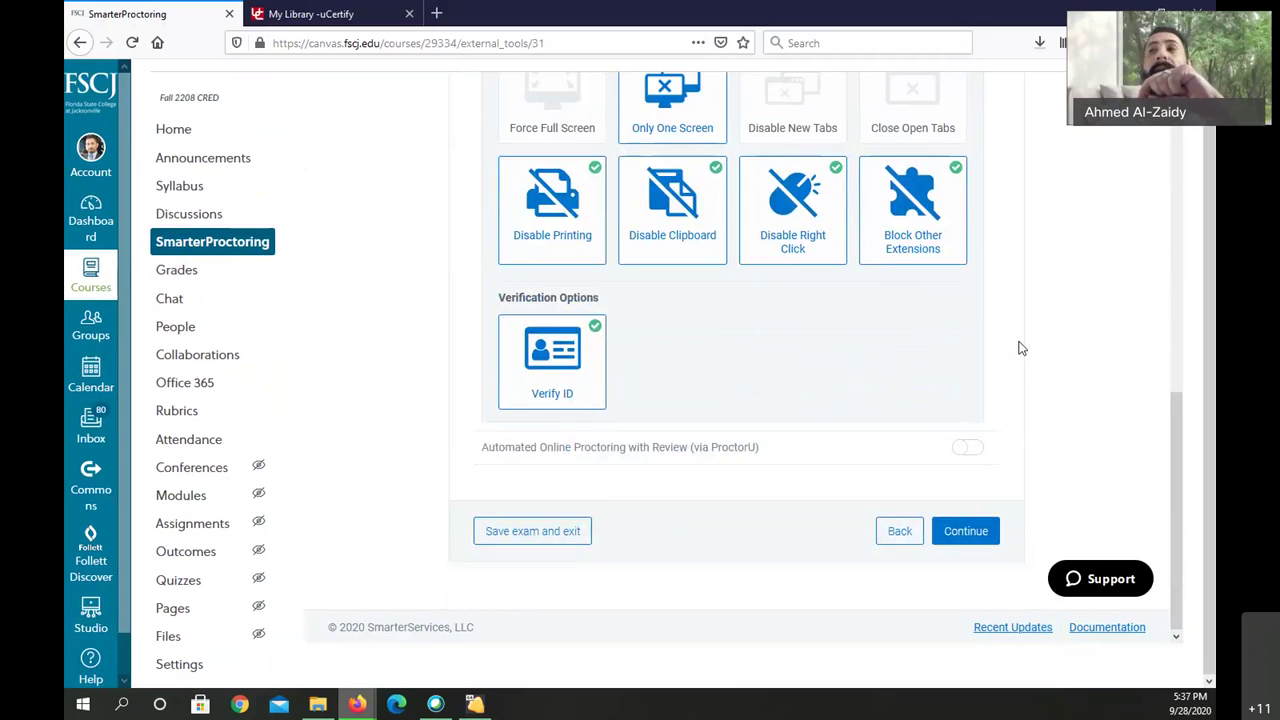
pyautogui.click(983, 541)
pyautogui.click(981, 538)
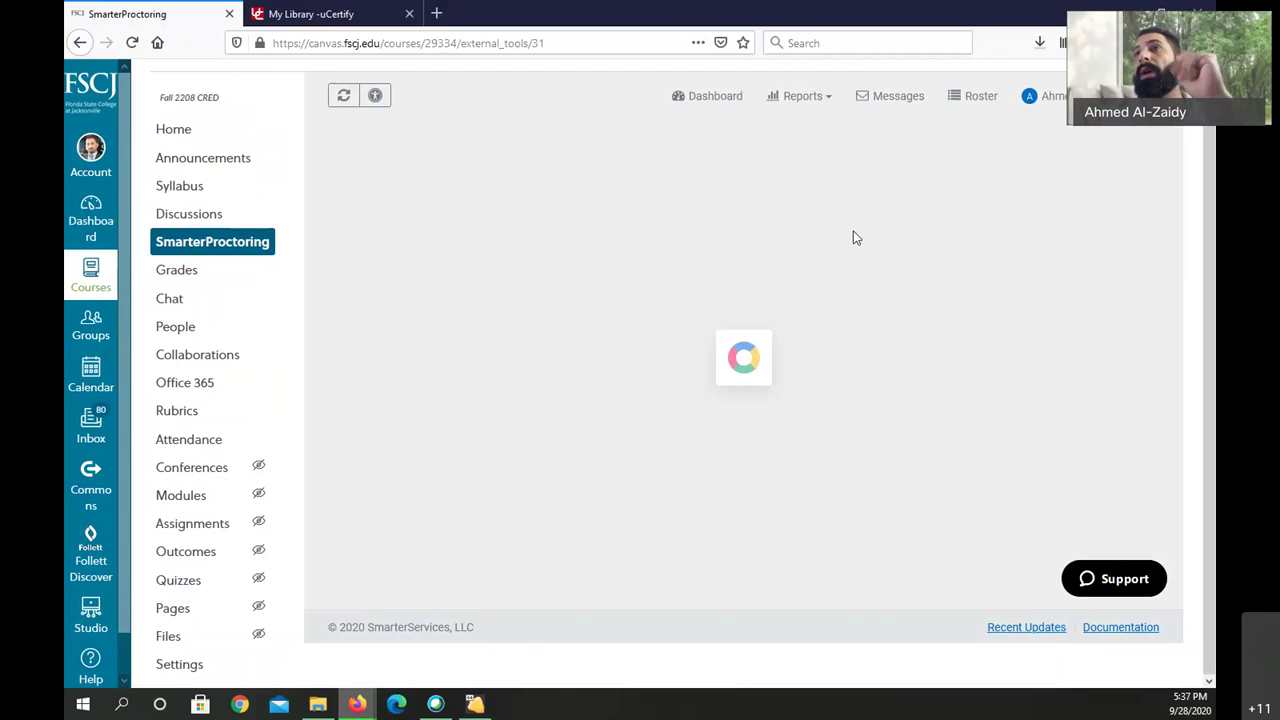
# Examine the Written Exam 1 page, including its student status, exam information and student overview
pyautogui.scroll(-3, 725, 406)
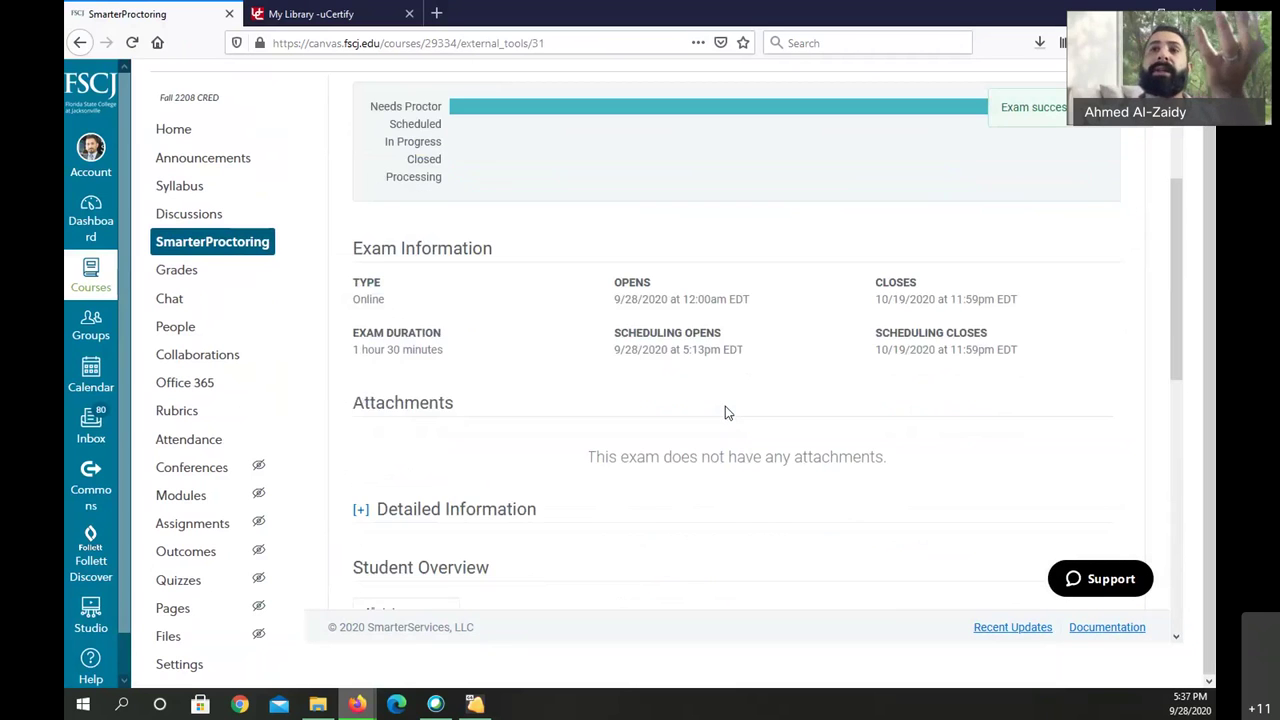
pyautogui.scroll(-6, 727, 414)
pyautogui.scroll(9, 362, 325)
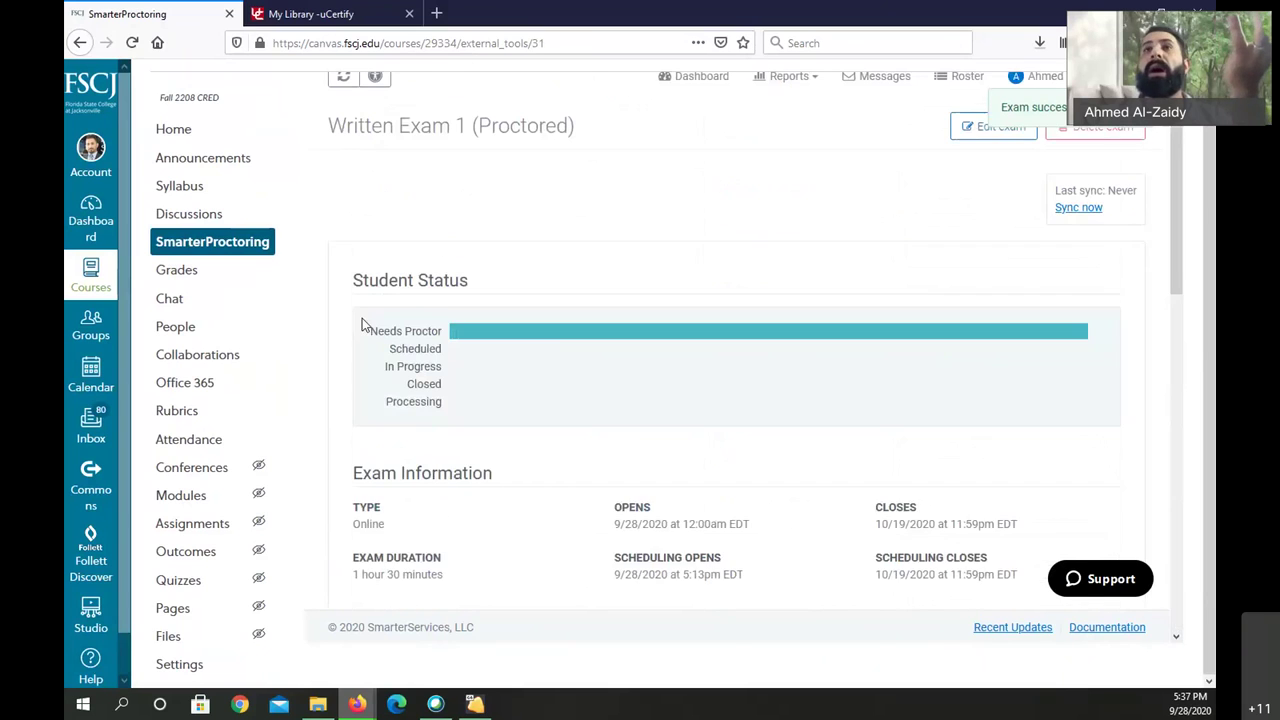
pyautogui.scroll(1, 362, 325)
# Return to the SmarterProctoring course dashboard and compare the exam information of Skills Test 1 and Written Exam 1
pyautogui.click(211, 288)
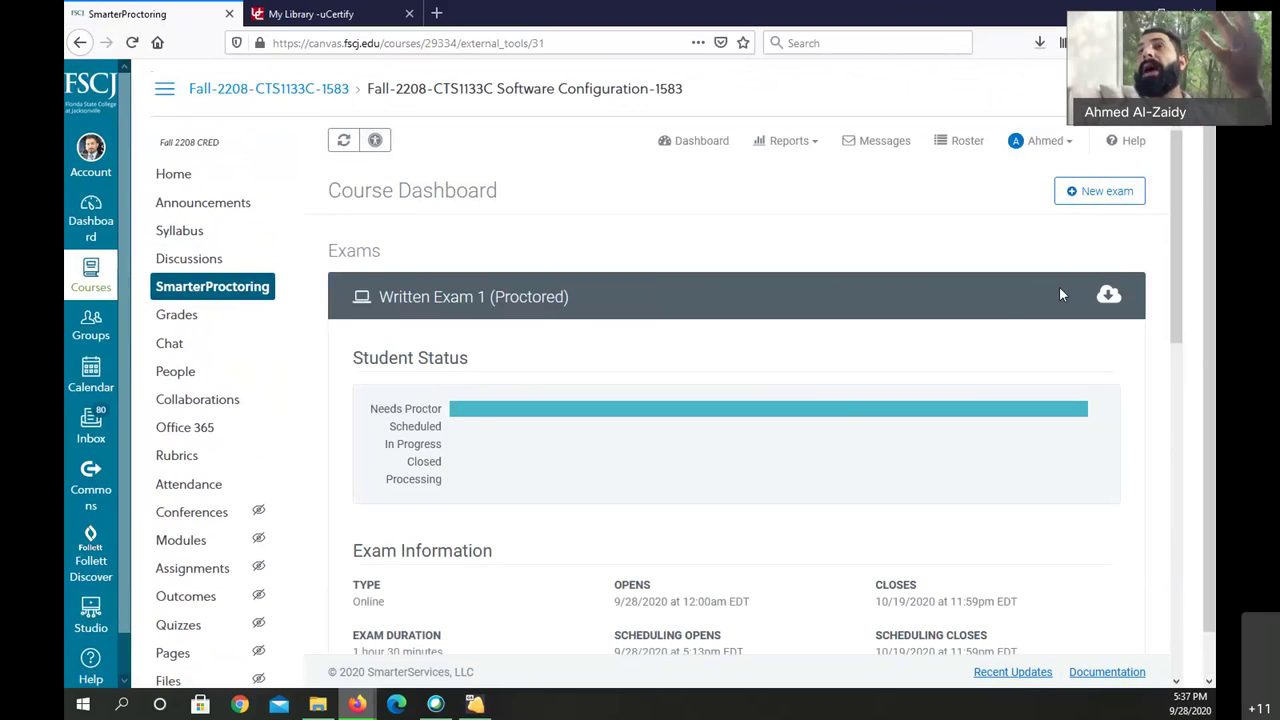
pyautogui.scroll(-6, 1003, 301)
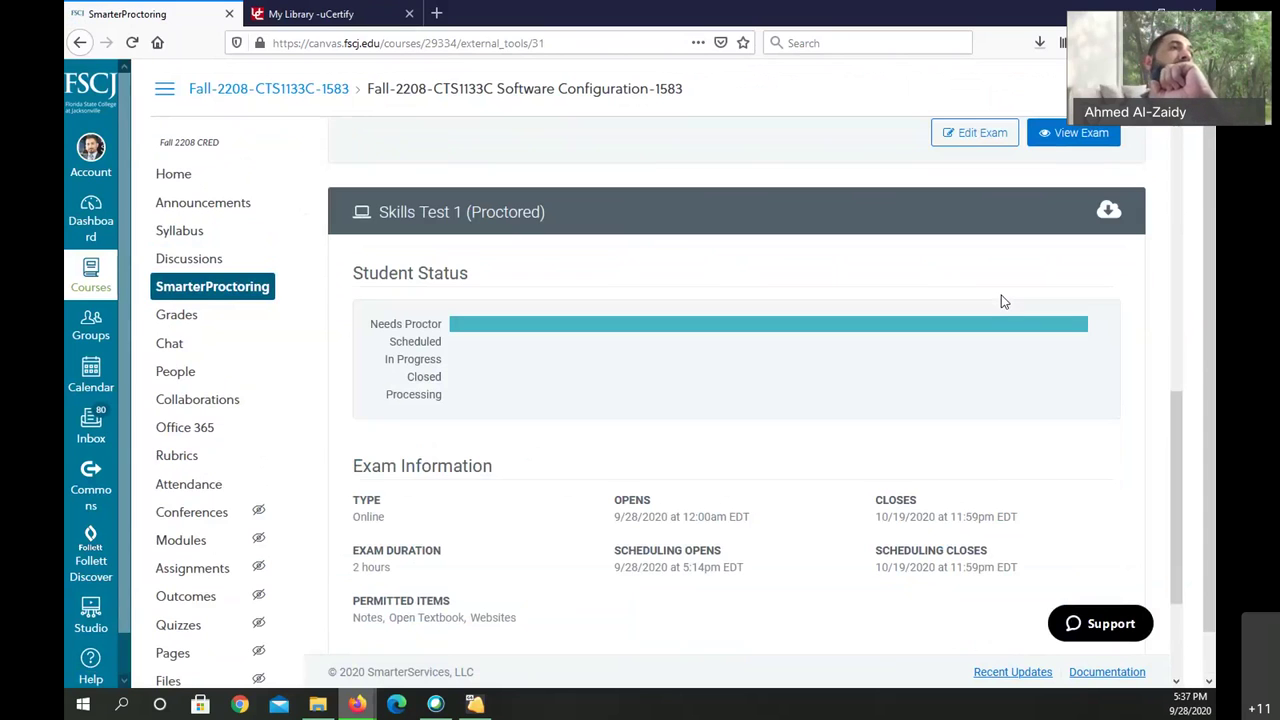
pyautogui.scroll(5, 654, 280)
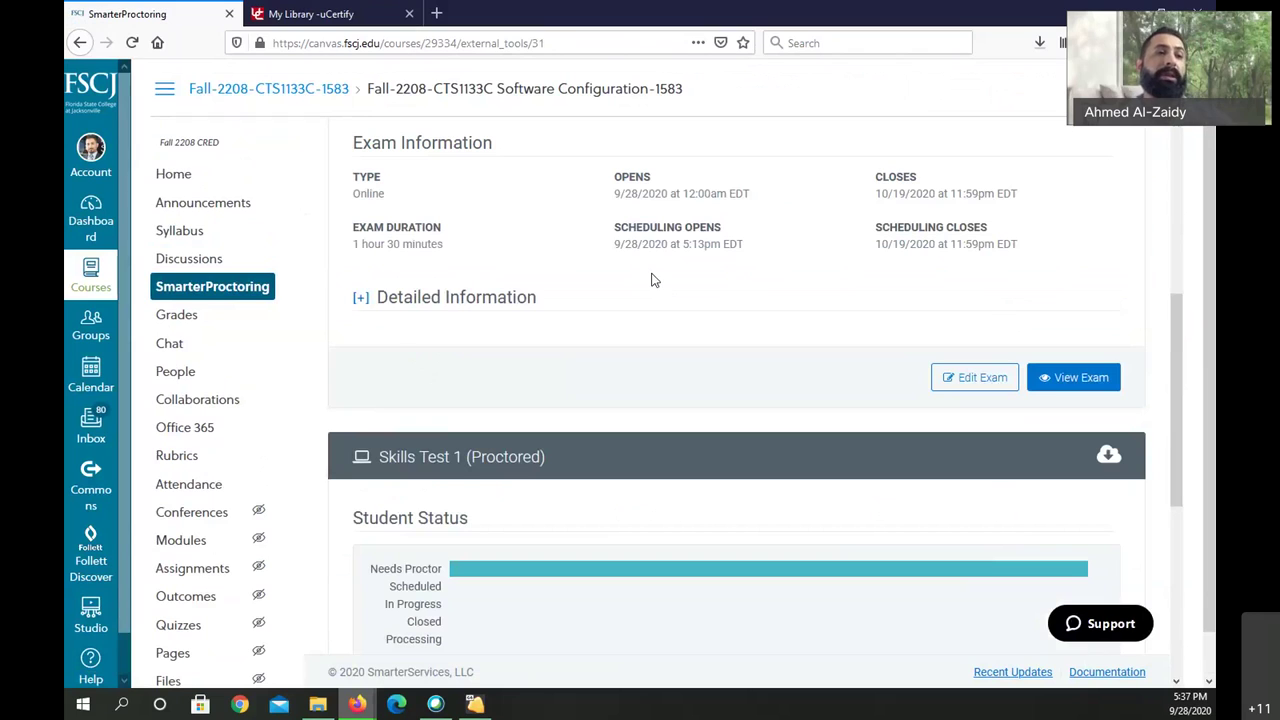
pyautogui.scroll(5, 651, 280)
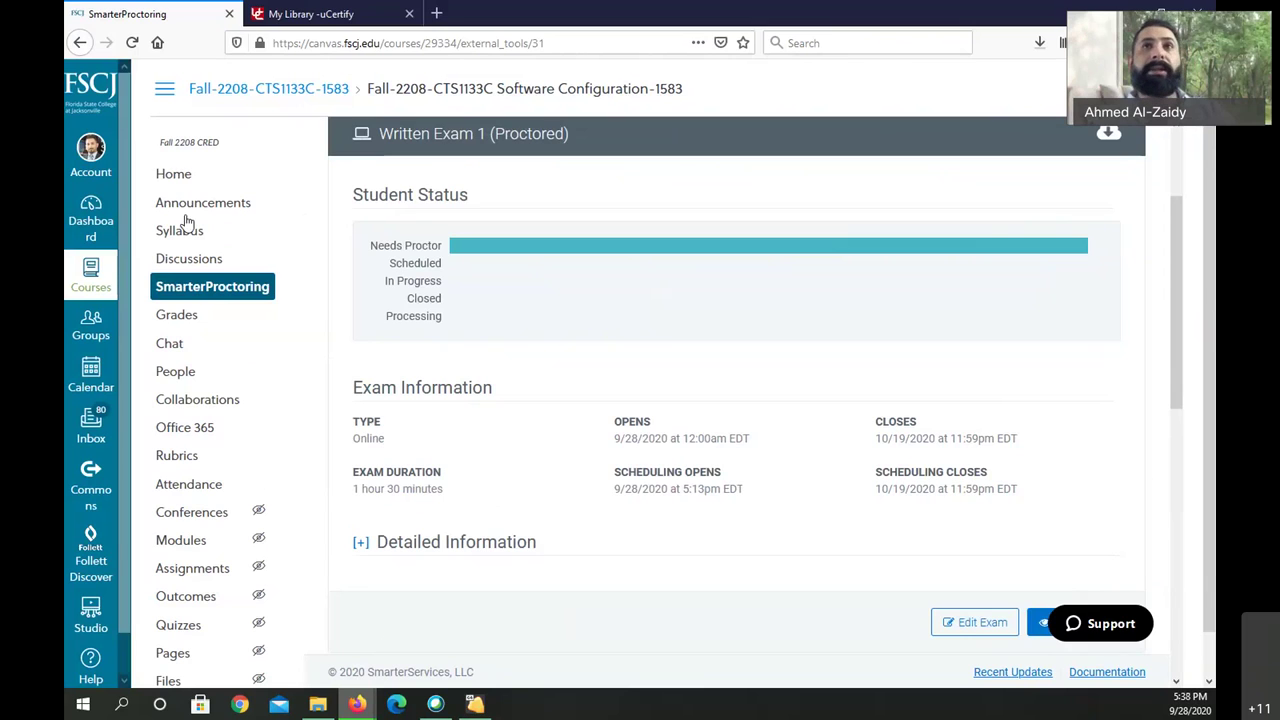
# Go back to the course home page and look over the items of modules 4 and 5
pyautogui.click(173, 175)
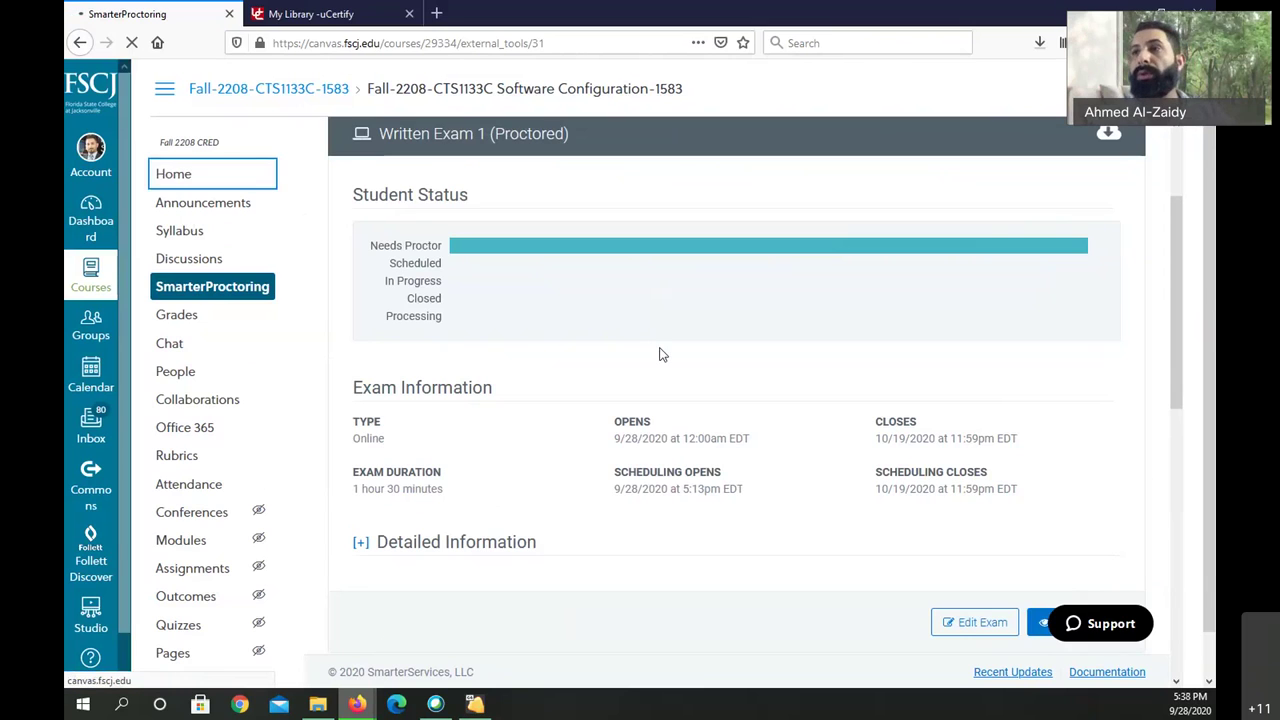
pyautogui.scroll(-10, 748, 385)
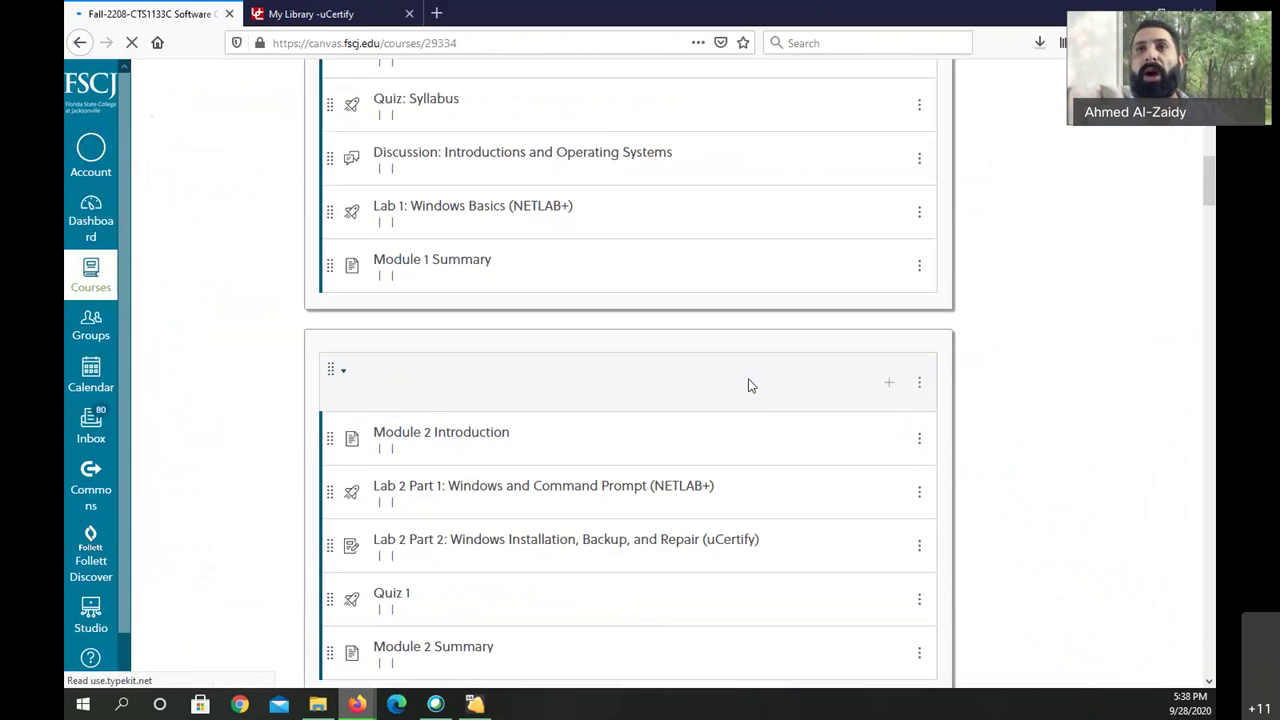
pyautogui.scroll(-3, 748, 385)
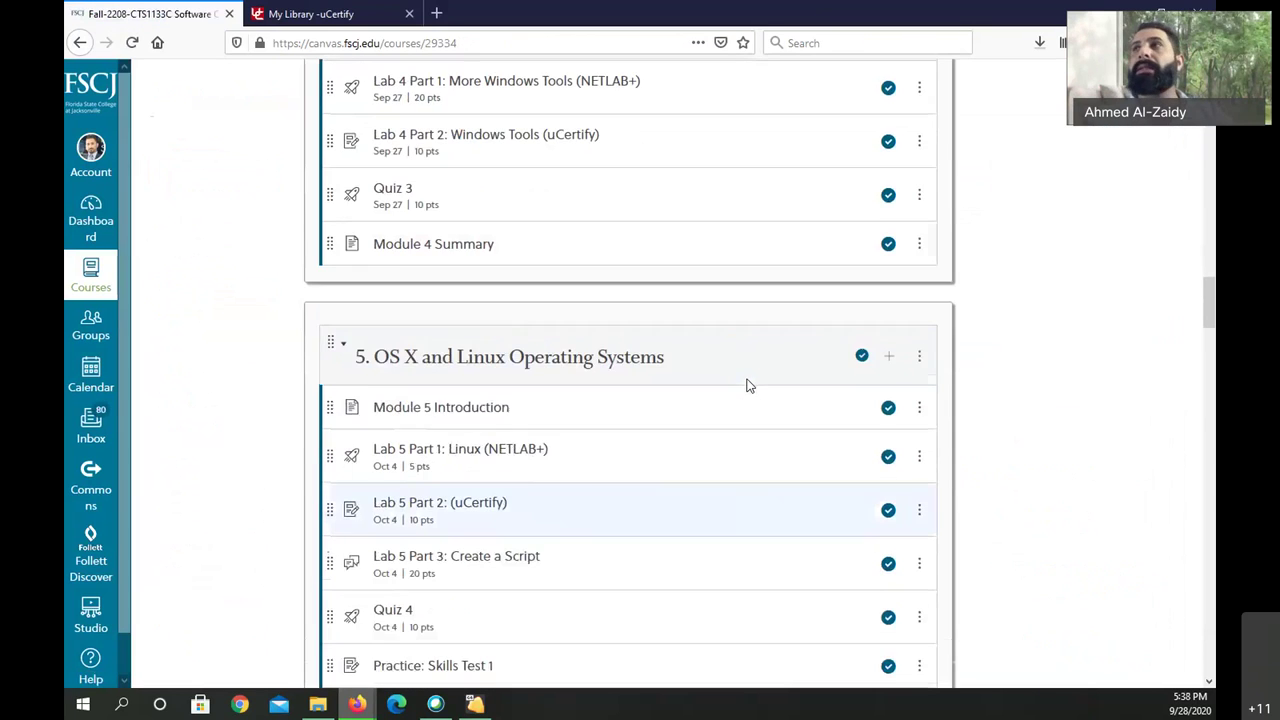
pyautogui.scroll(2, 748, 385)
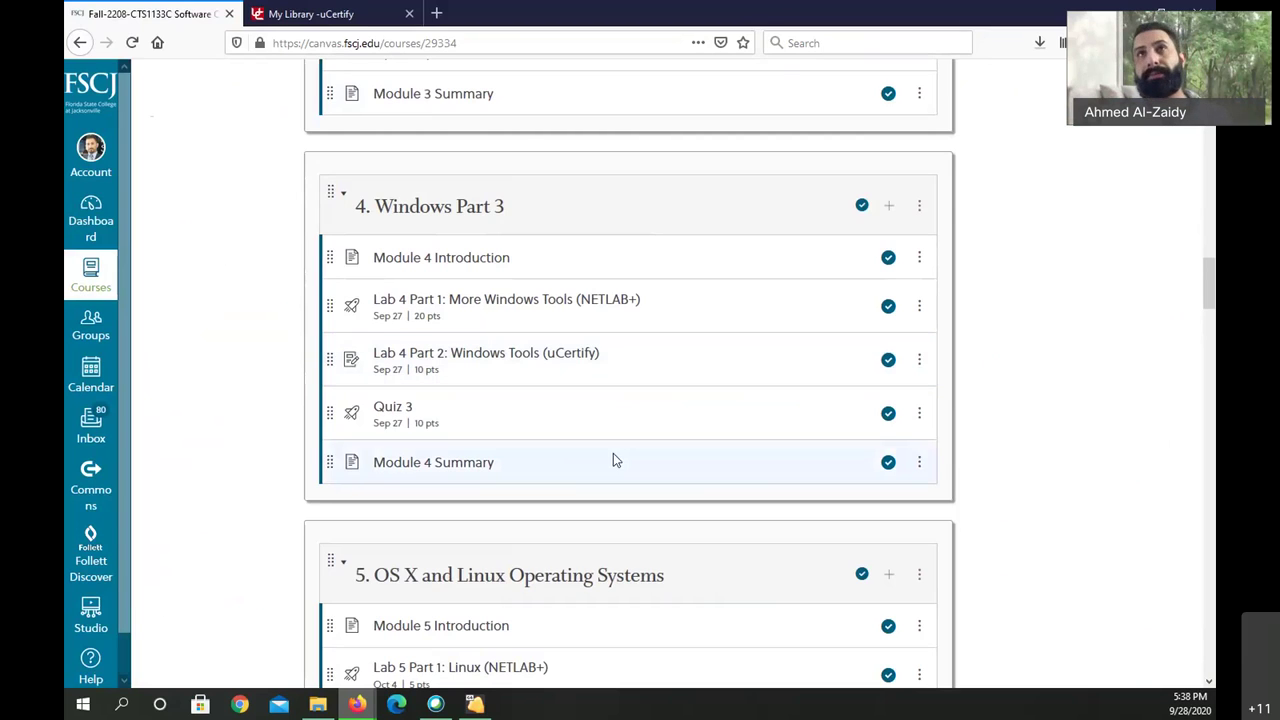
# Switch to uCertify and open the chapters and lessons of section CTS1133C-1583 in the Pearson 2nd Copy CompTIA A 220-1001/220-1002 course
pyautogui.hotkey('ctrl', 'Tab')
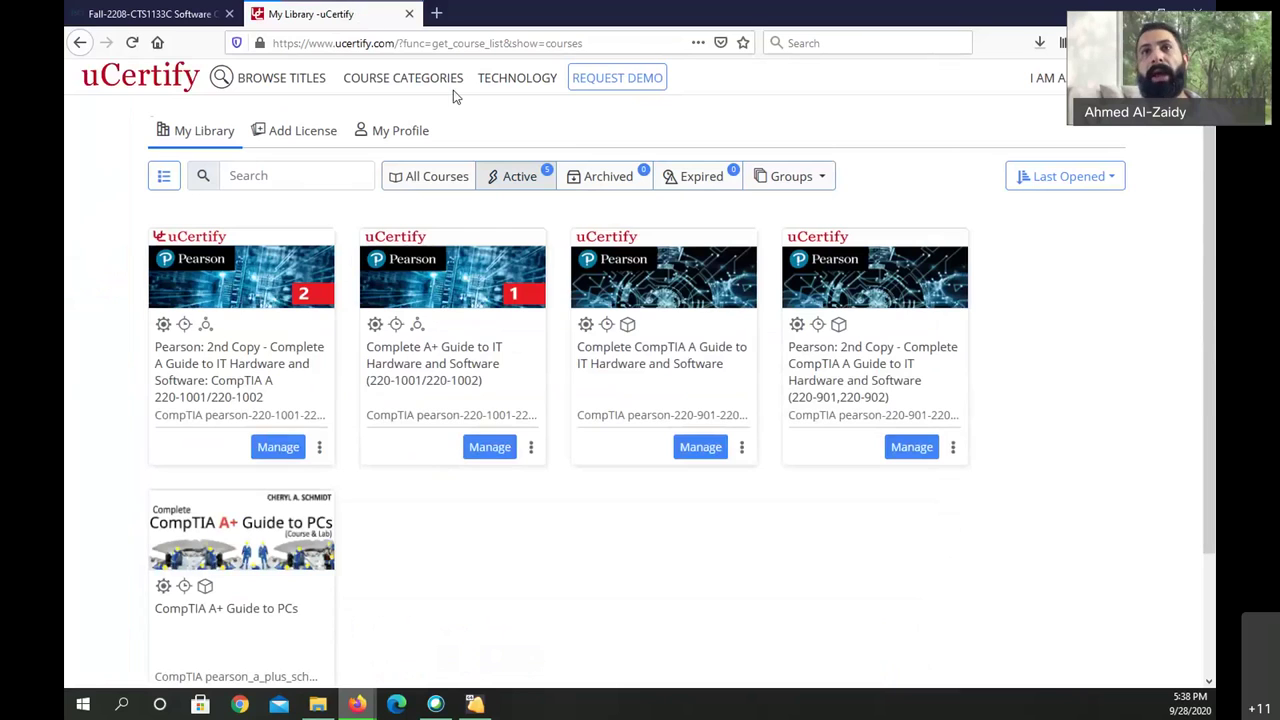
pyautogui.click(284, 447)
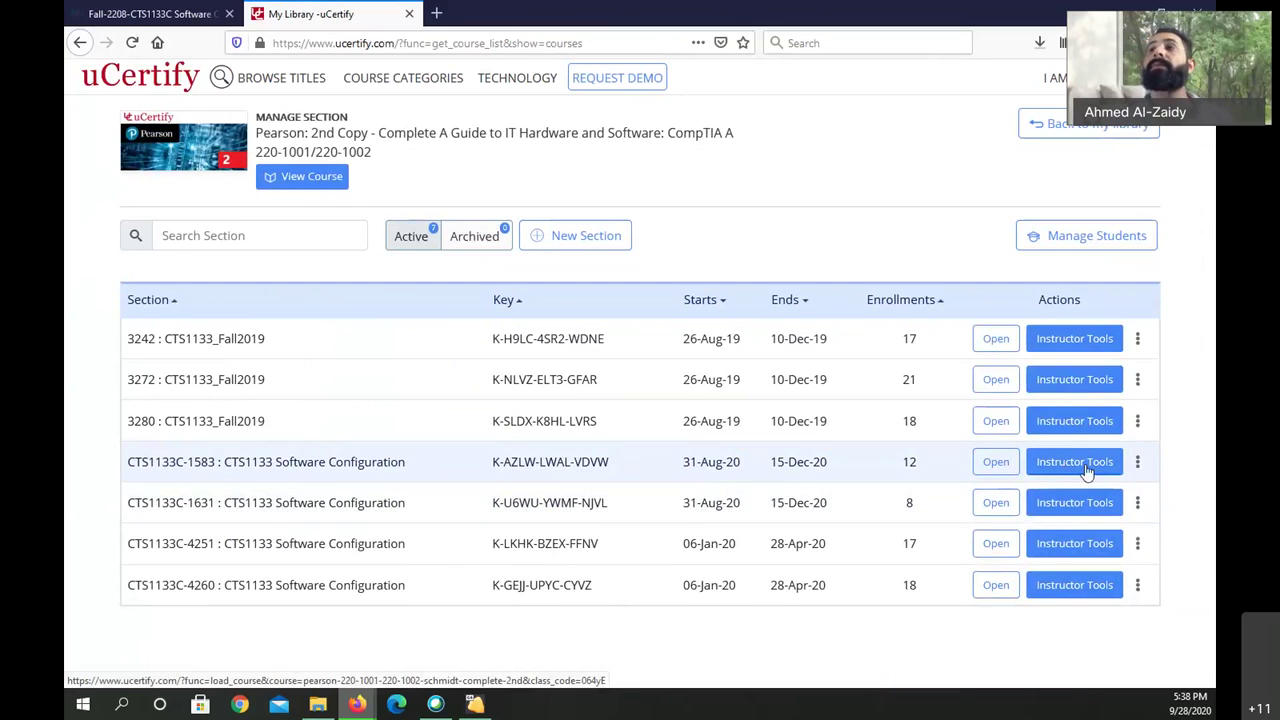
pyautogui.click(995, 463)
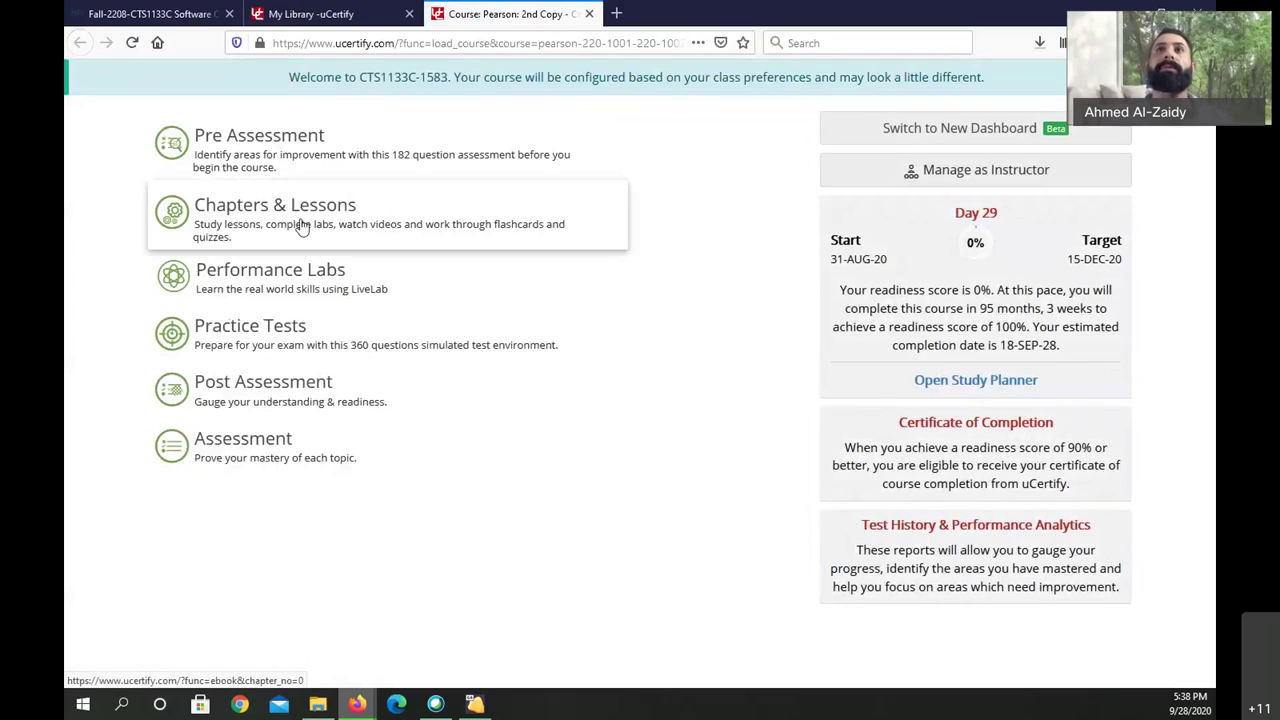
pyautogui.click(298, 220)
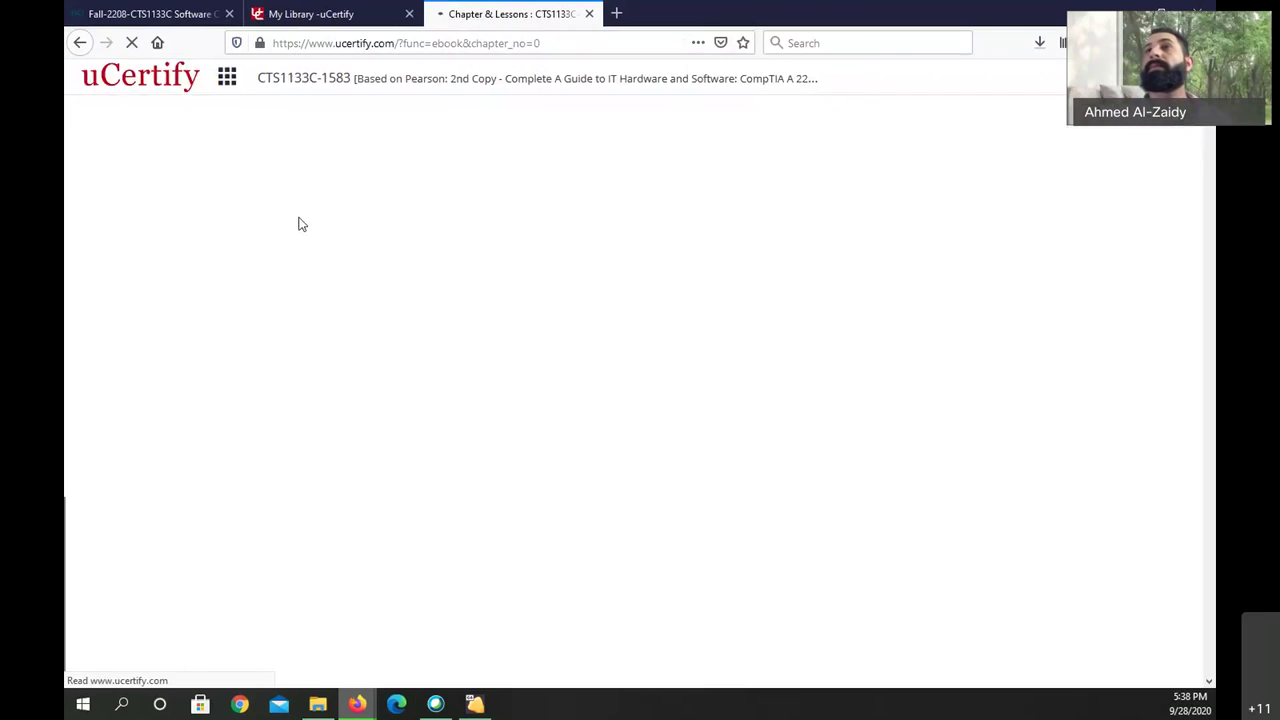
pyautogui.scroll(-20, 305, 240)
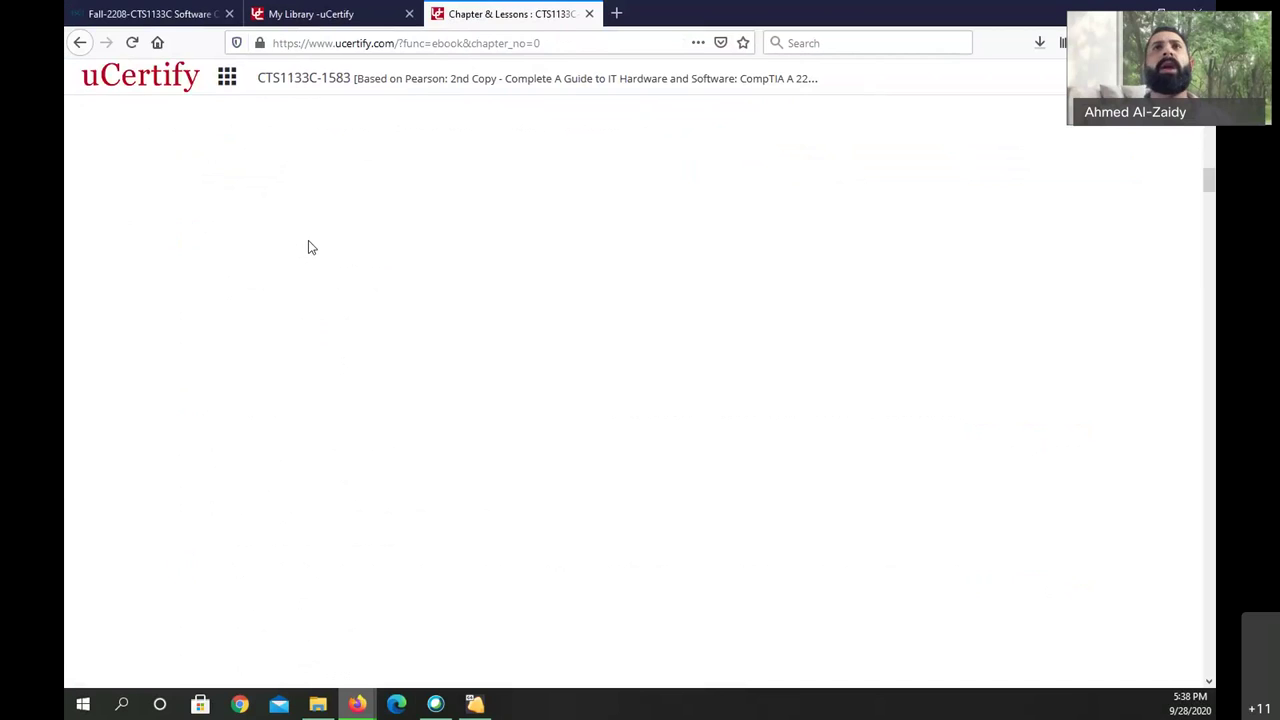
# Return to the Canvas course and review the Module 5 Introduction page down to its learning activities and assignments
pyautogui.click(215, 14)
pyautogui.scroll(-3, 449, 266)
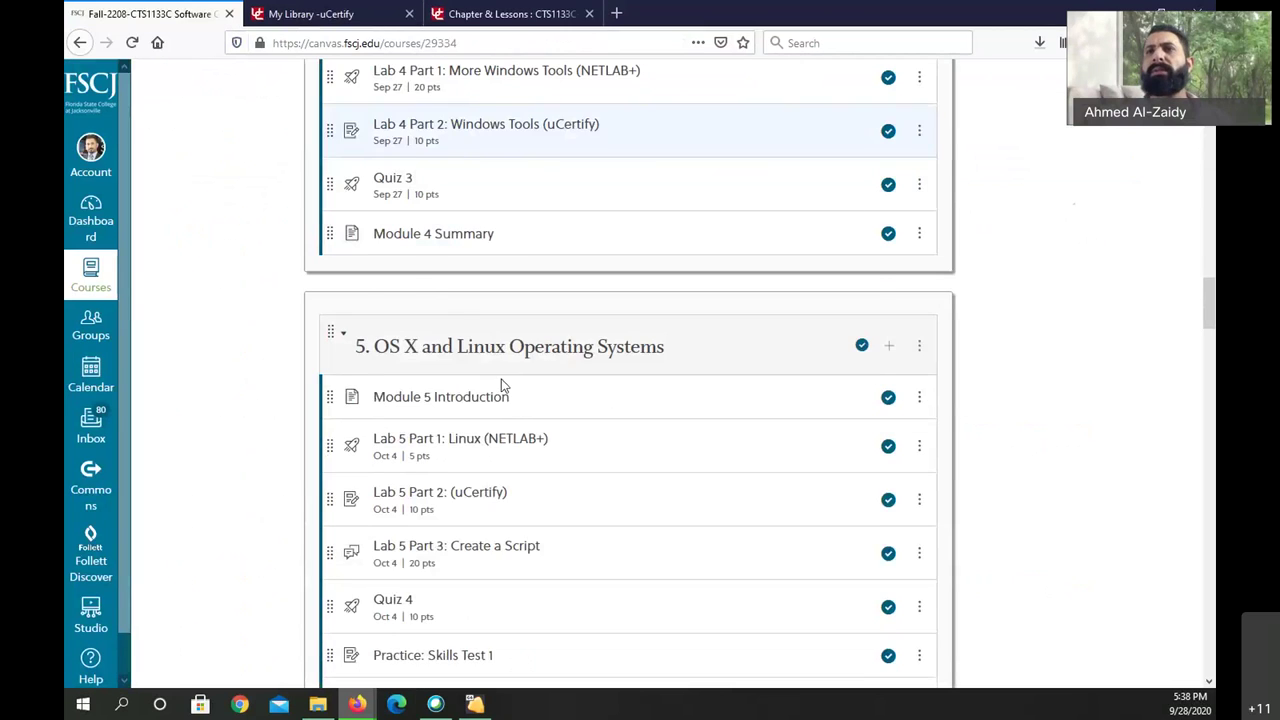
pyautogui.click(452, 308)
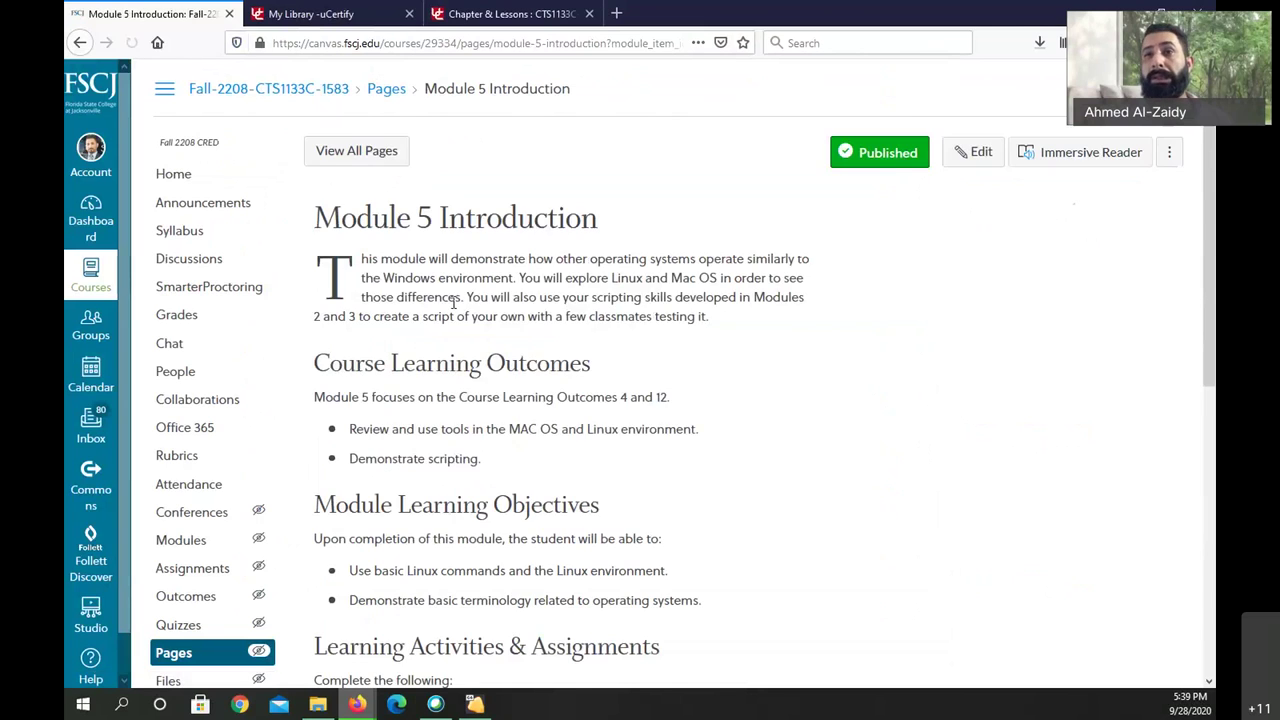
pyautogui.scroll(-4, 453, 303)
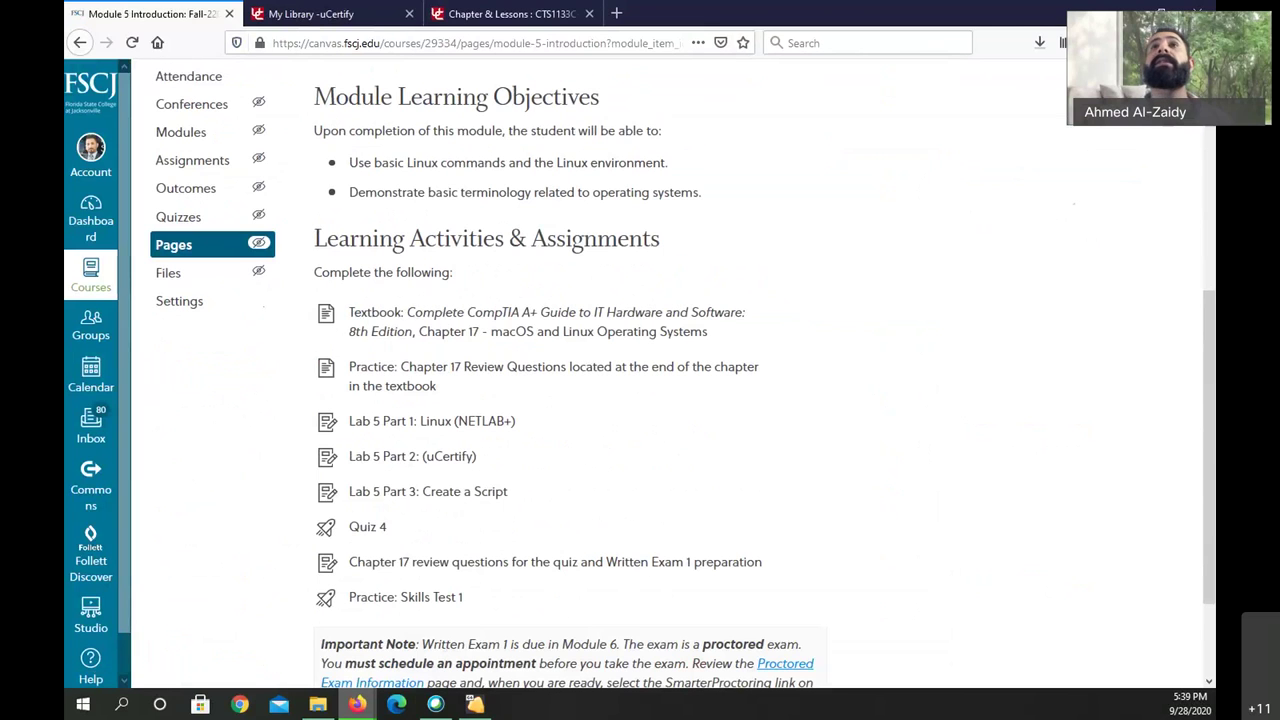
# Go back to the uCertify lesson list, open Lesson 17, macOS and Linux Operating Systems, and advance to its next page
pyautogui.hotkey('ctrl', 'Tab')
pyautogui.hotkey('ctrl', 'Tab')
pyautogui.scroll(-10, 473, 284)
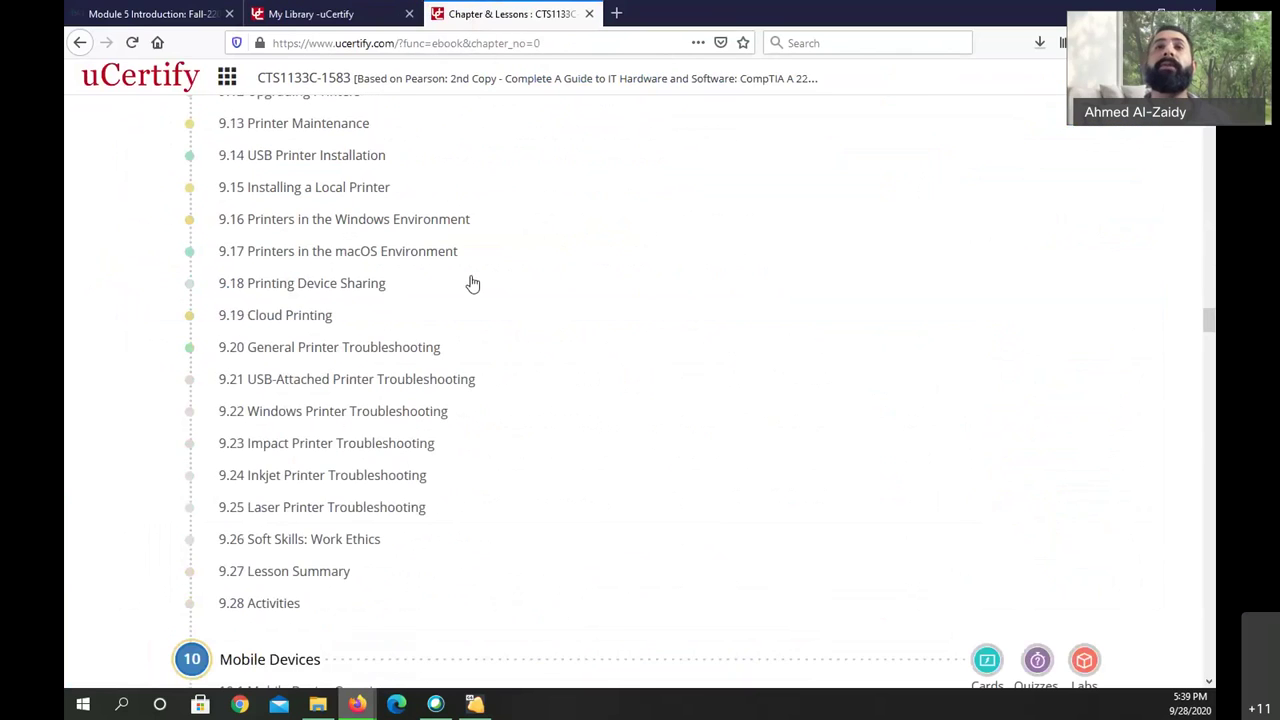
pyautogui.scroll(-20, 473, 284)
pyautogui.scroll(-20, 472, 282)
pyautogui.scroll(3, 469, 277)
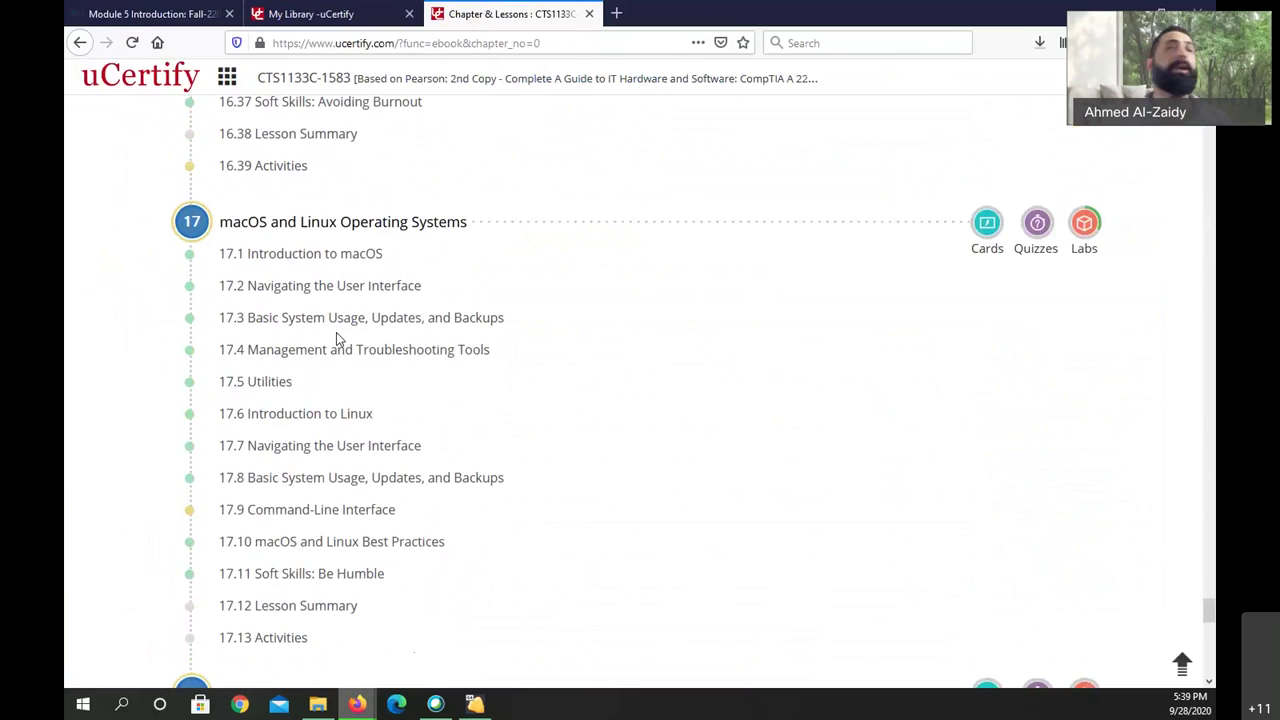
pyautogui.click(341, 221)
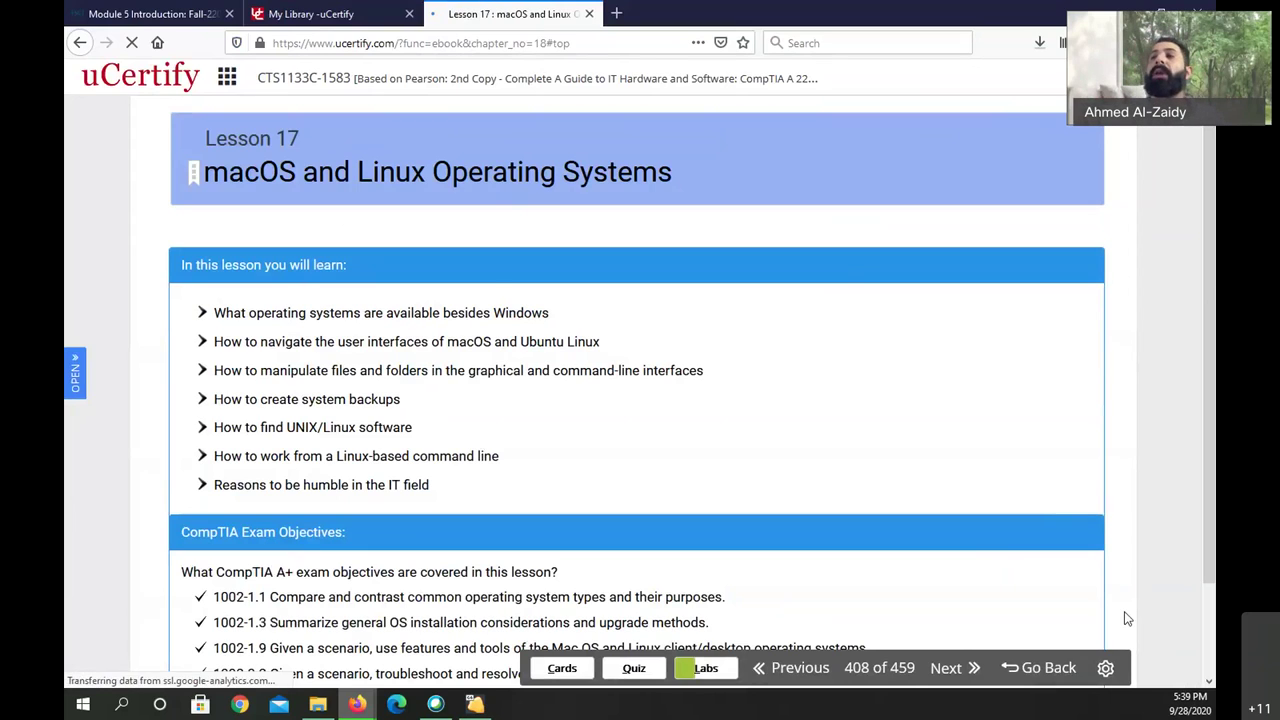
pyautogui.click(950, 668)
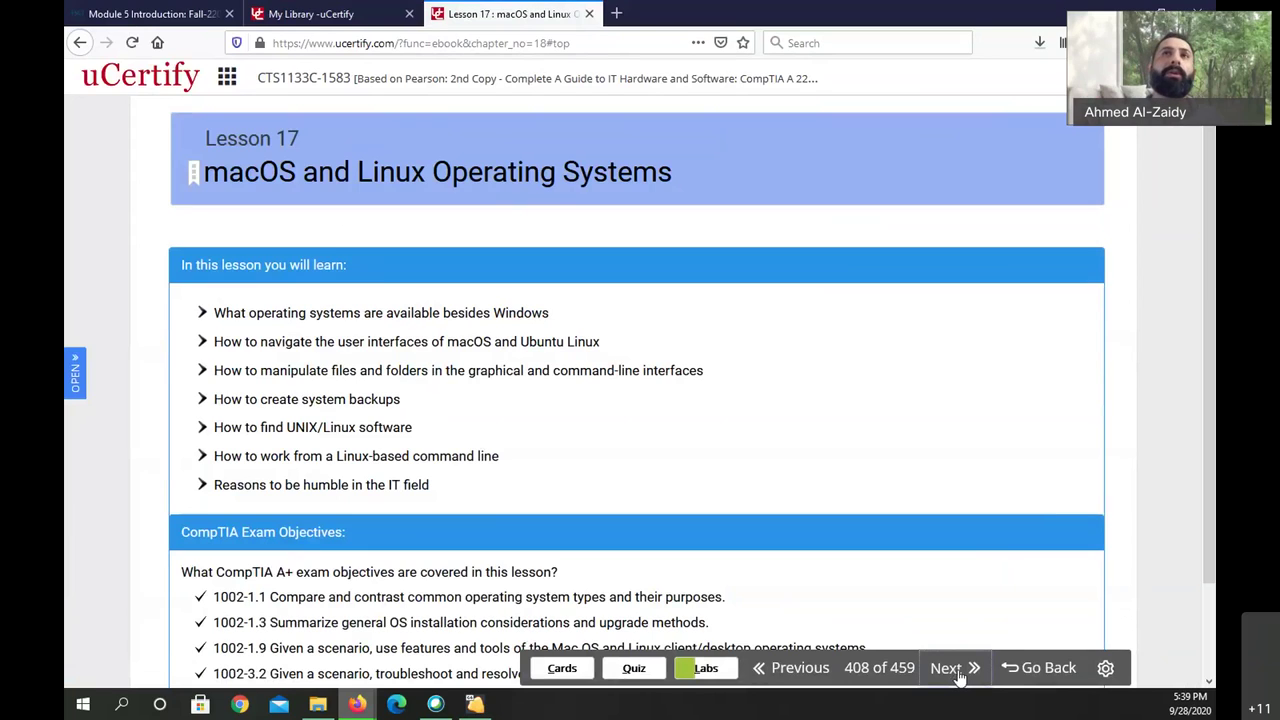